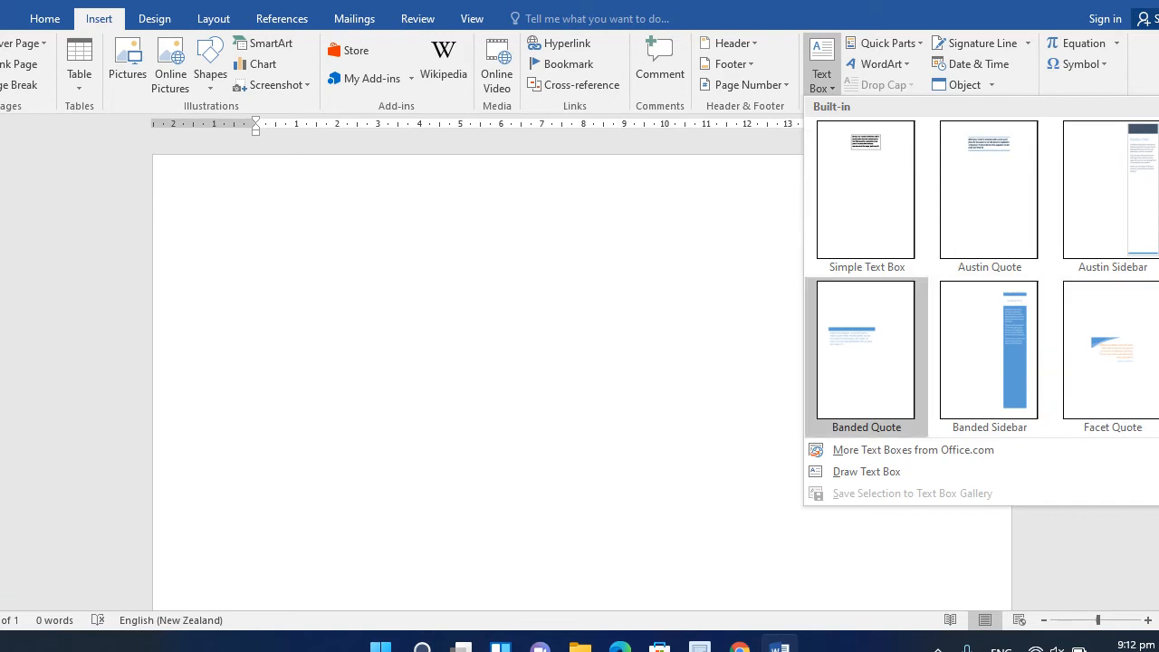
- Draw a text box about 10.23 cm wide and 7.93 cm high on the page and enter "How to draw a text box ?"
mouse_move(913, 449)
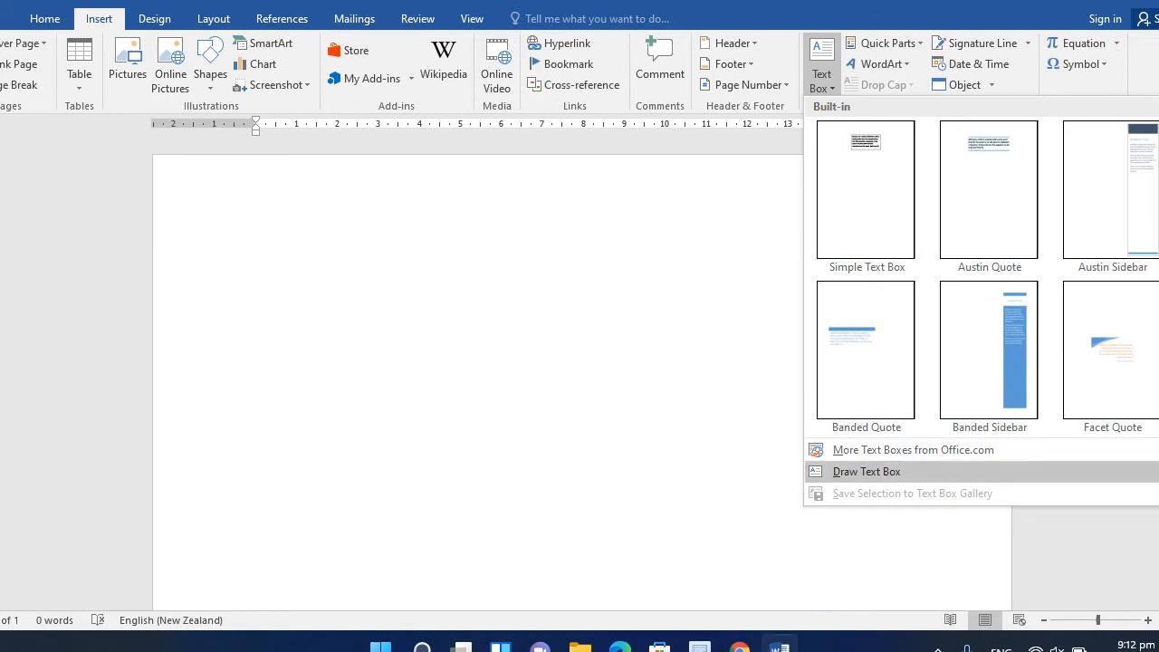
left_click(867, 471)
left_click_drag(211, 191, 630, 515)
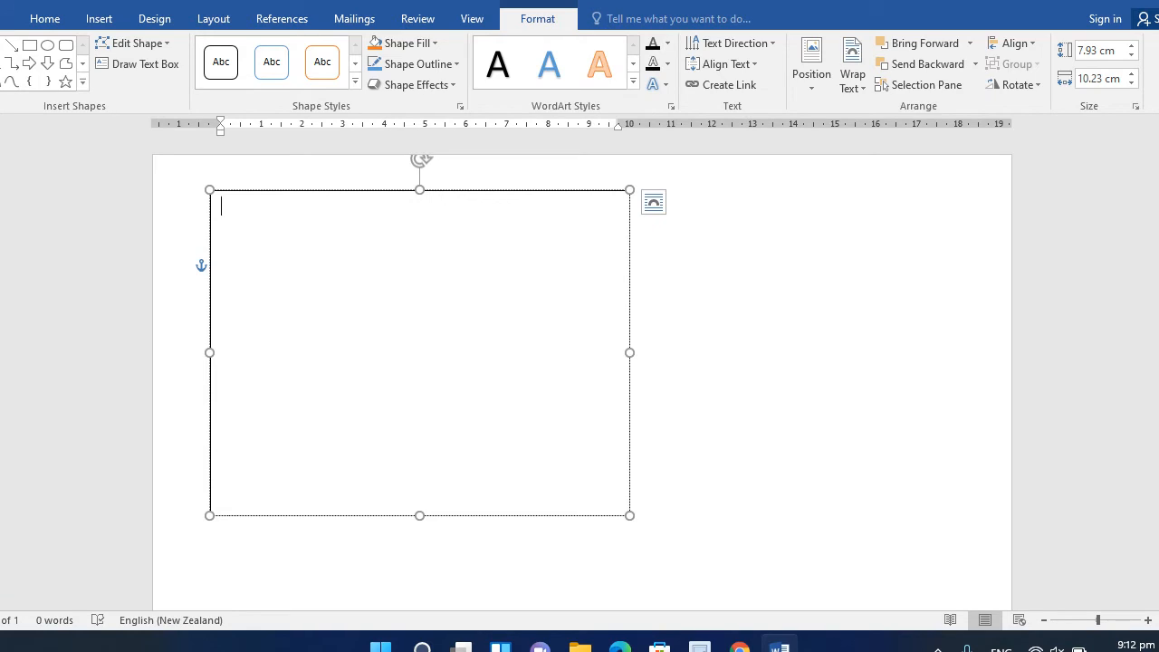
type("How to draw a text box ?")
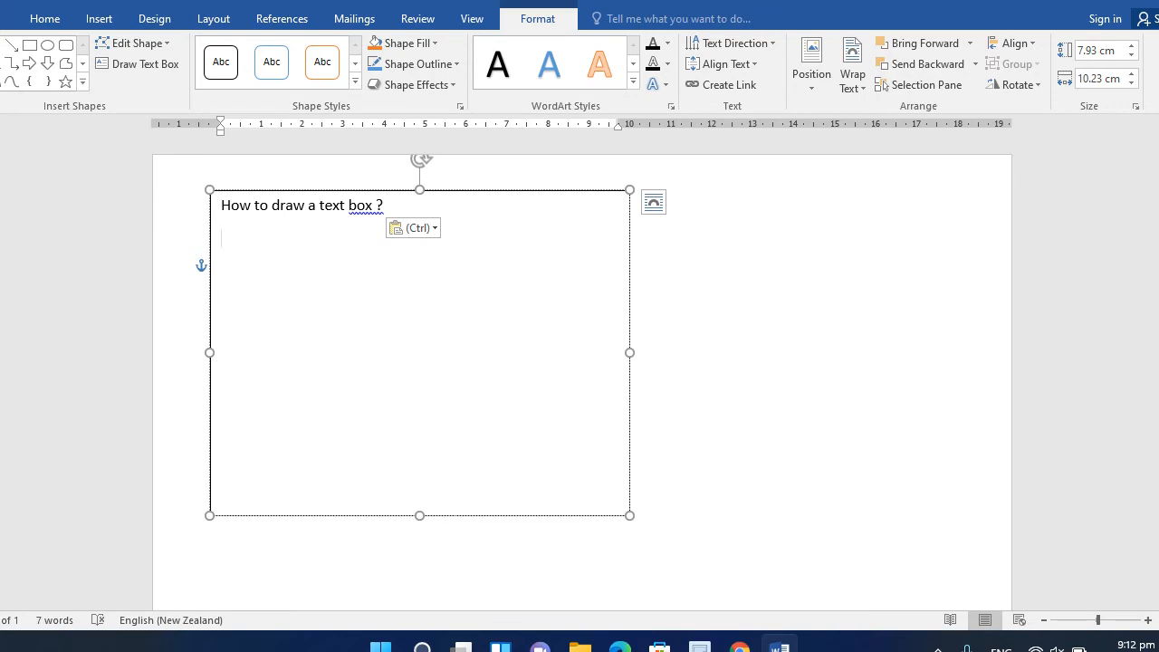
- Apply the grey gradient WordArt style to the whole sentence in the text box
left_click_drag(384, 206, 220, 206)
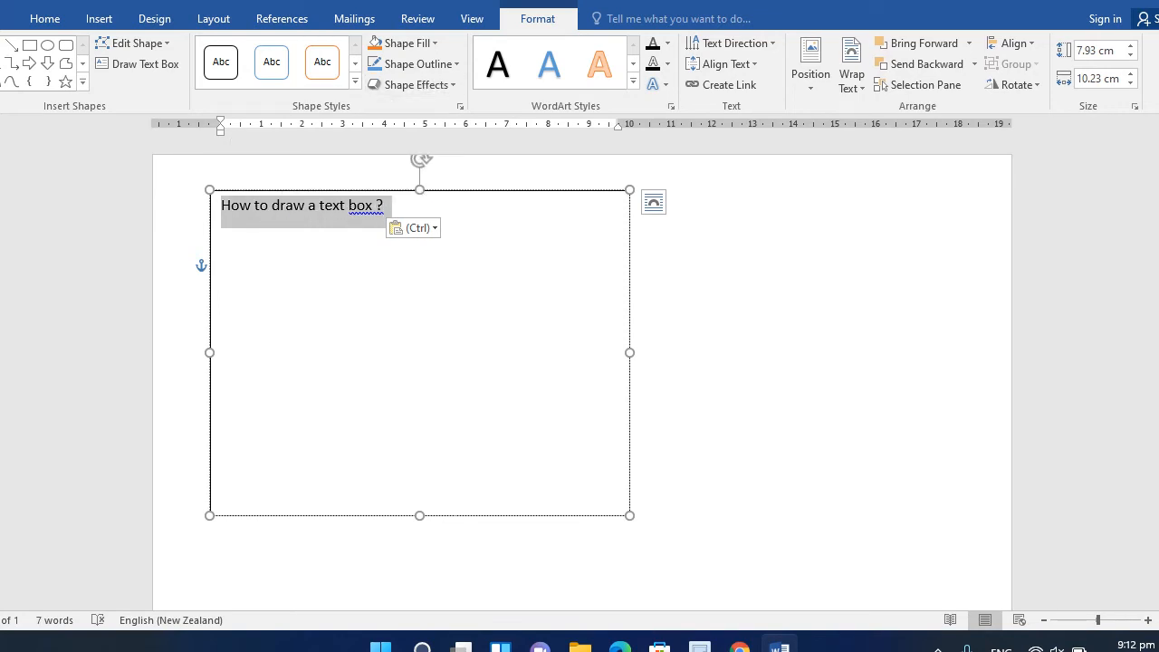
left_click(633, 82)
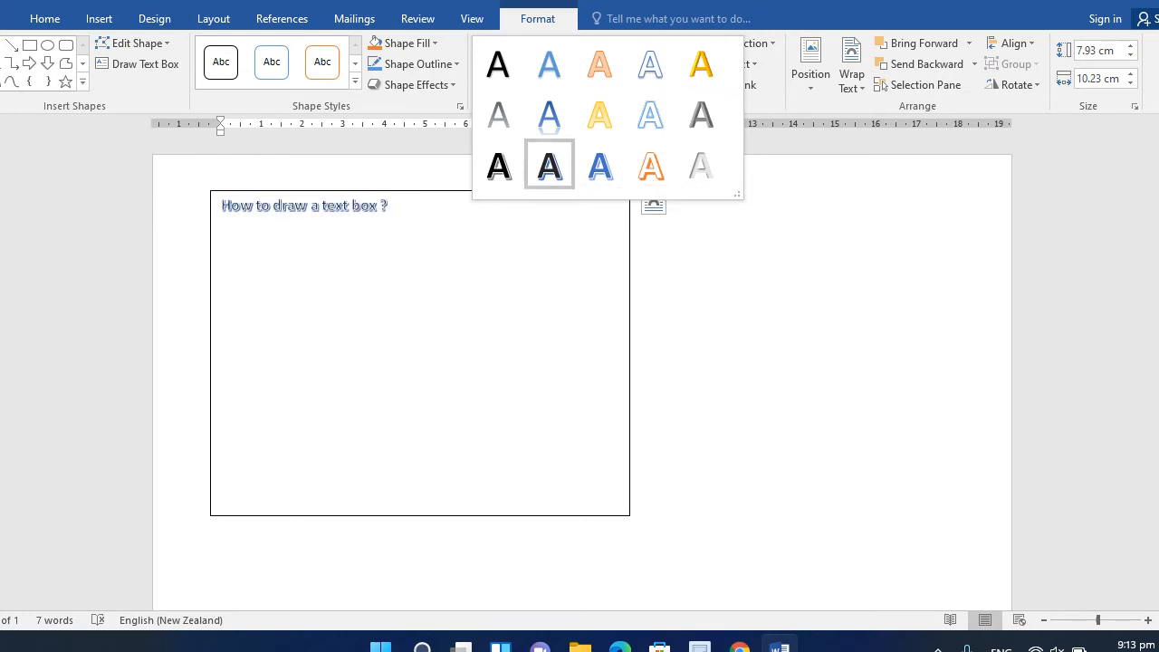
left_click(499, 114)
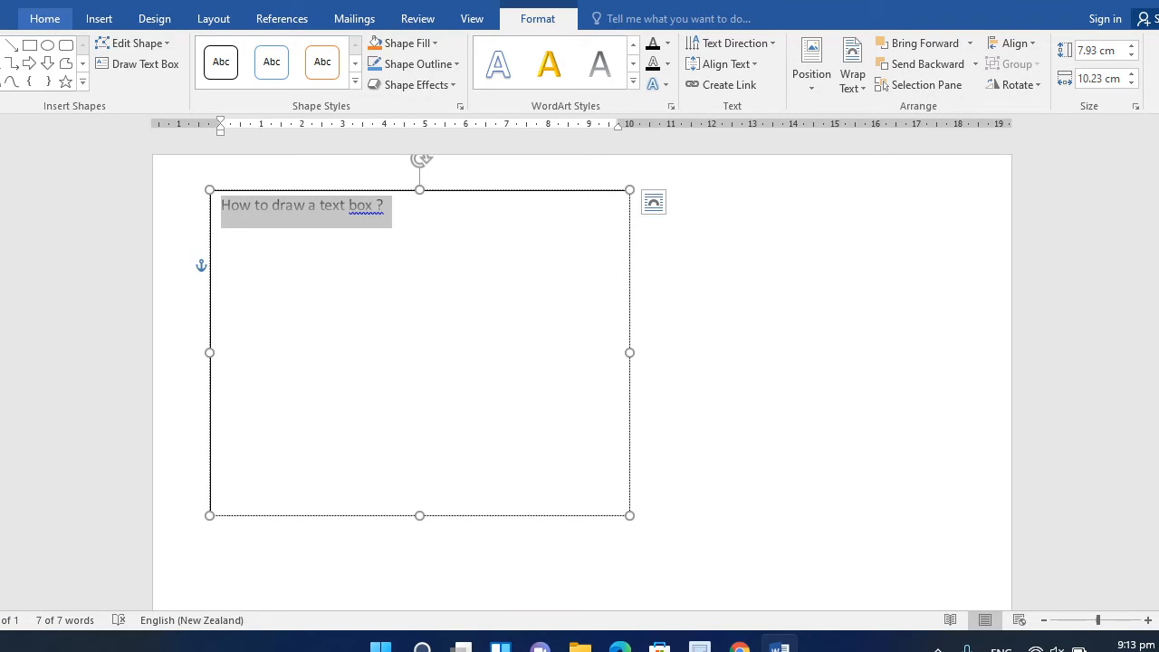
- Set the selected sentence to font size 24 and the Agency FB font
left_click(44, 19)
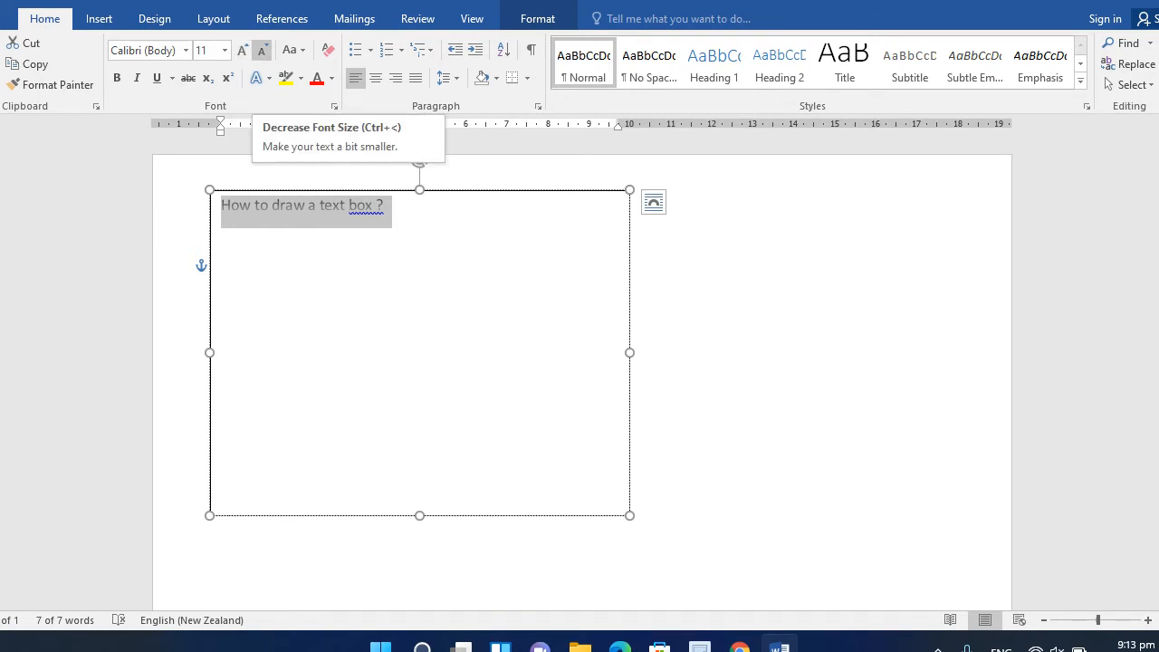
left_click(224, 50)
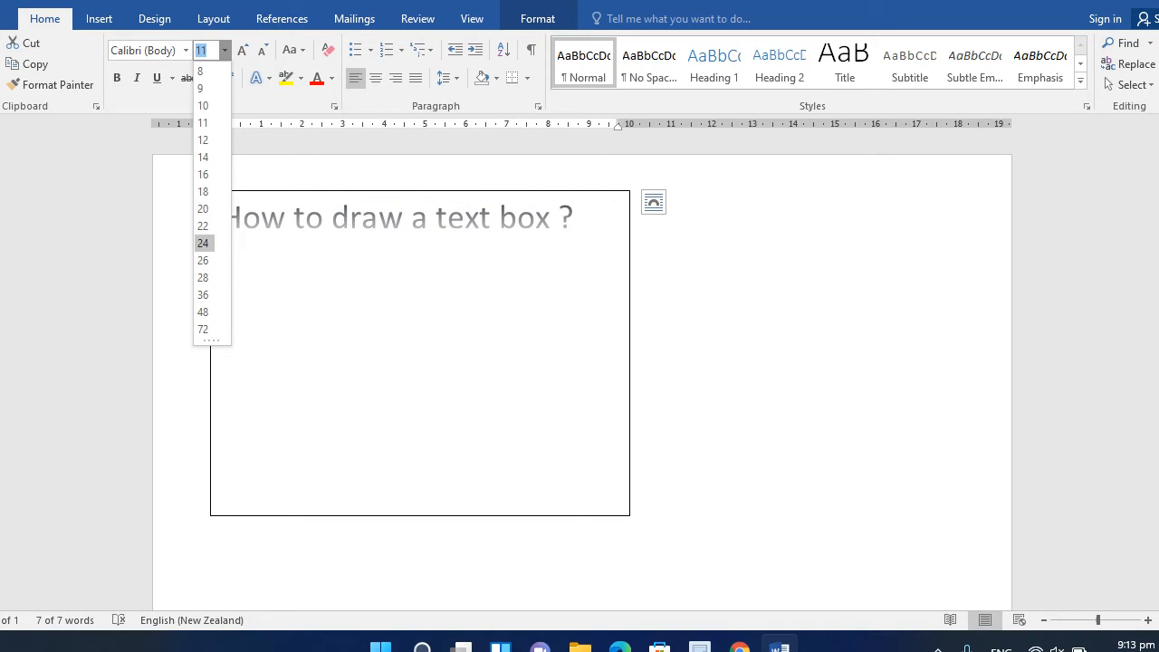
left_click(203, 243)
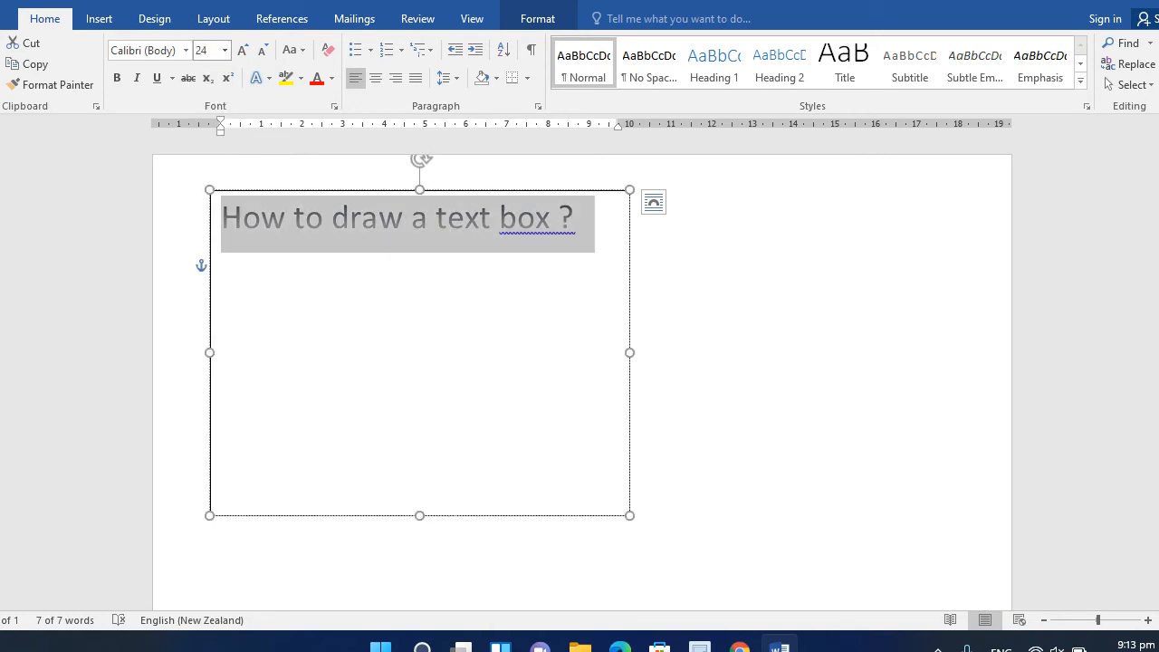
left_click(186, 50)
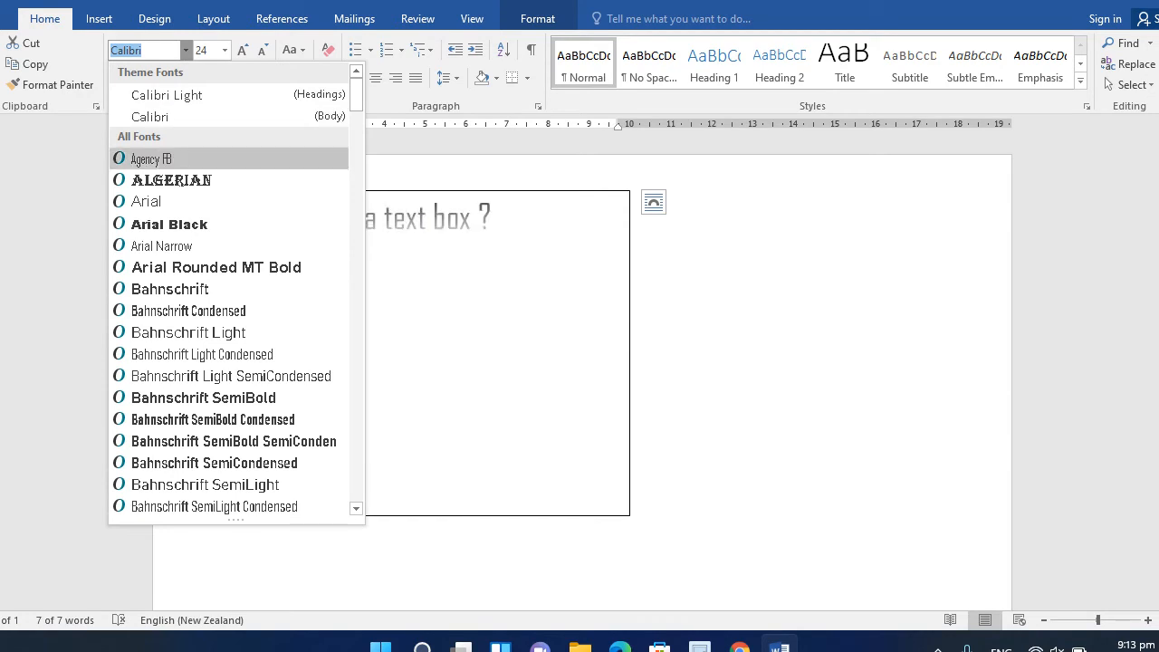
key("Return")
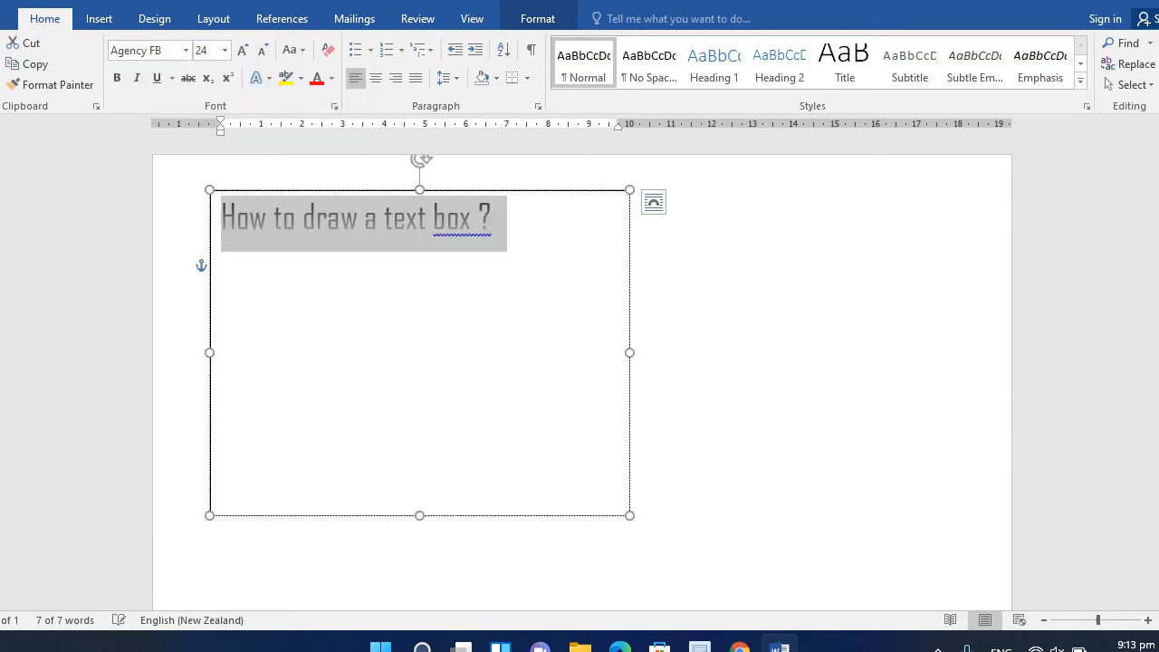
- Remove the space before the question mark so the sentence reads "How to draw a text box?"
left_click(221, 263)
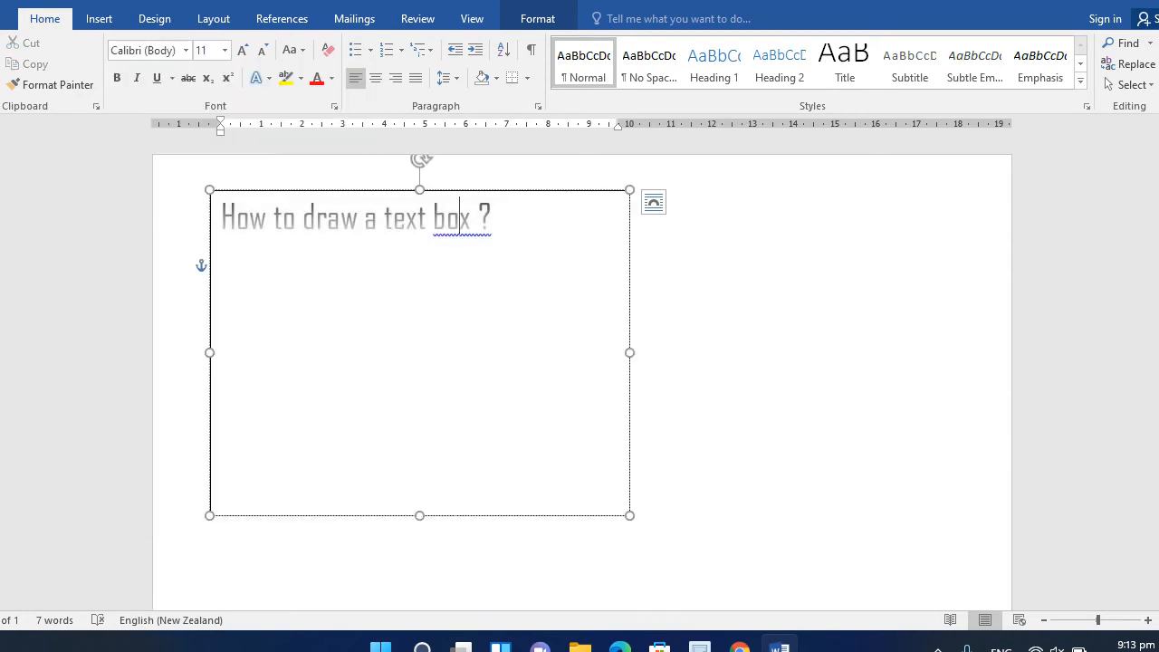
right_click(459, 220)
left_click(345, 264)
left_click(221, 263)
left_click(484, 217)
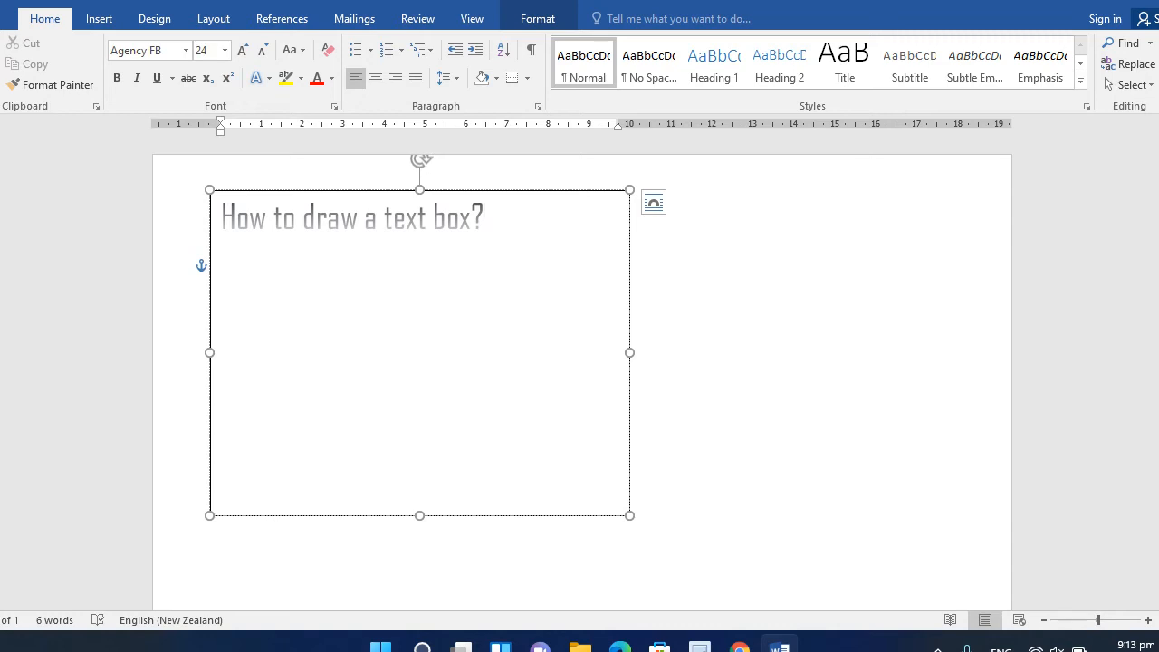
- Shrink the text box around its sentence to about 1.61 cm high and 7.2 cm wide
left_click_drag(419, 515, 419, 256)
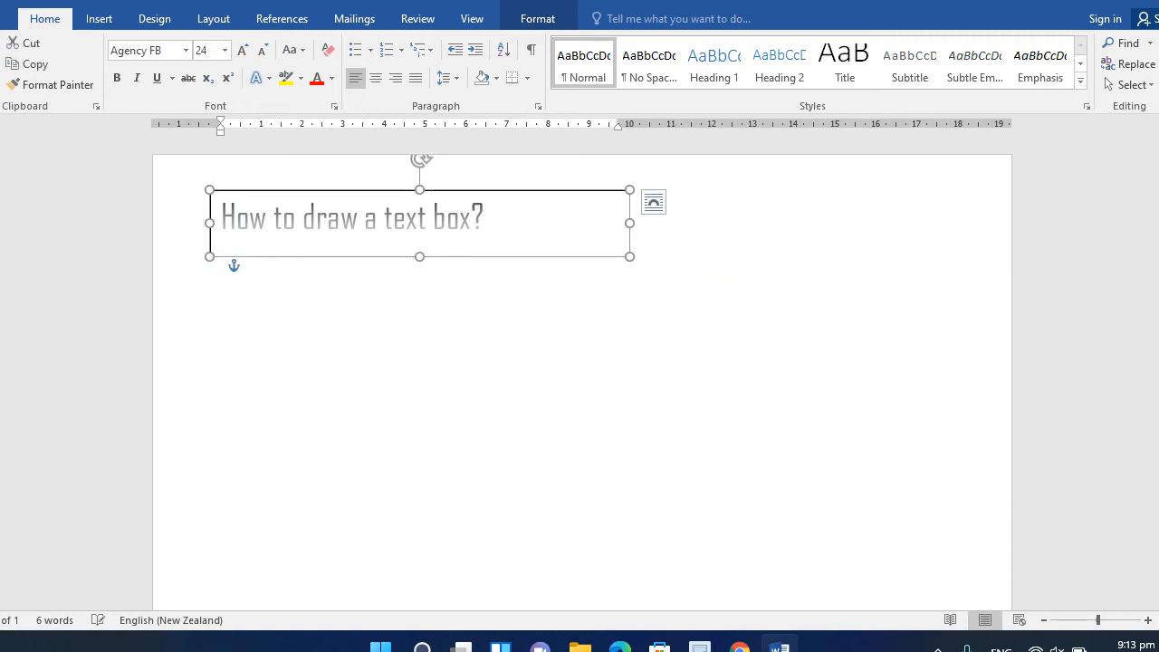
left_click(256, 264)
left_click(484, 218)
left_click_drag(629, 223, 505, 223)
- Fill the text box with the dark blue theme colour
left_click(459, 217)
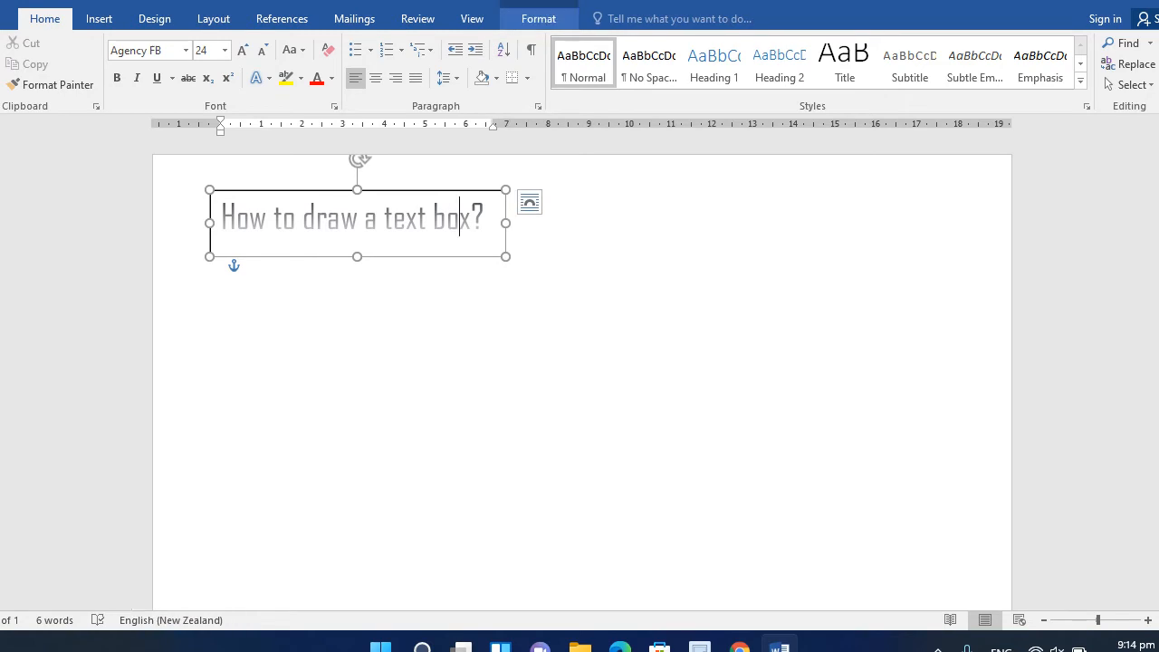
left_click(538, 19)
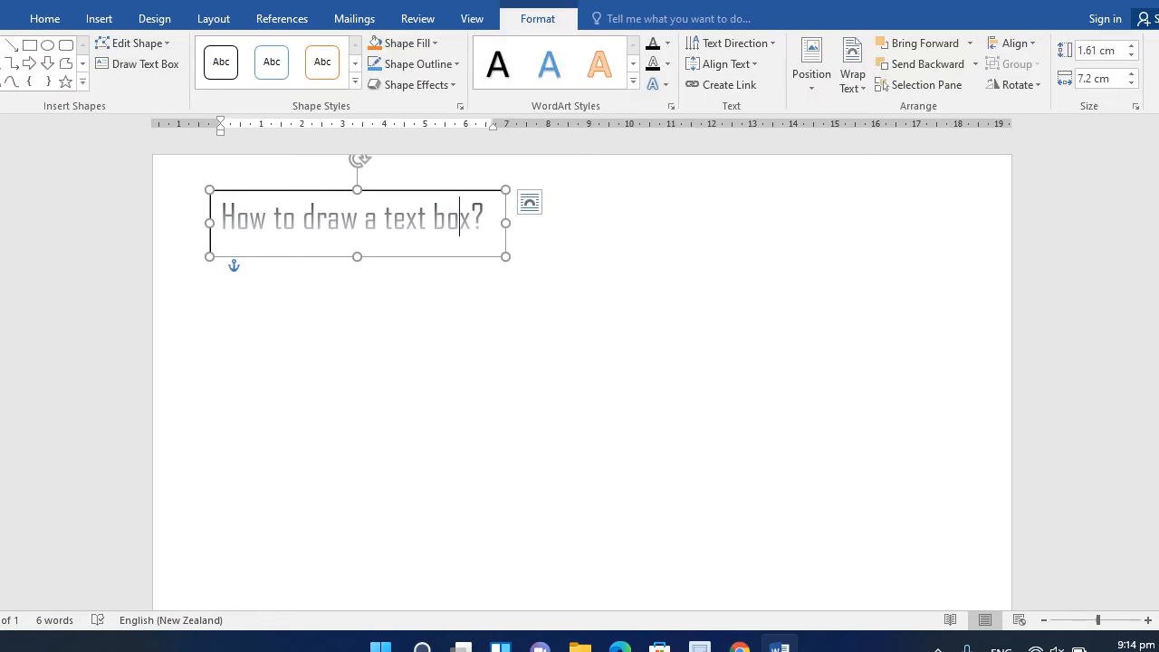
left_click(405, 42)
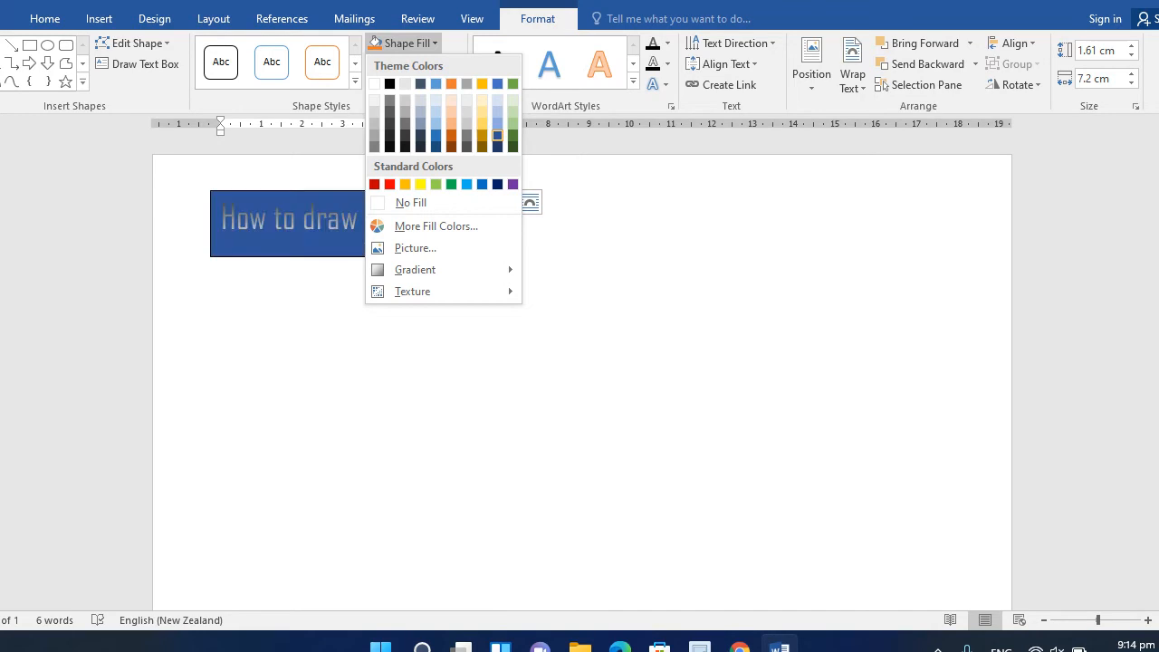
left_click(497, 135)
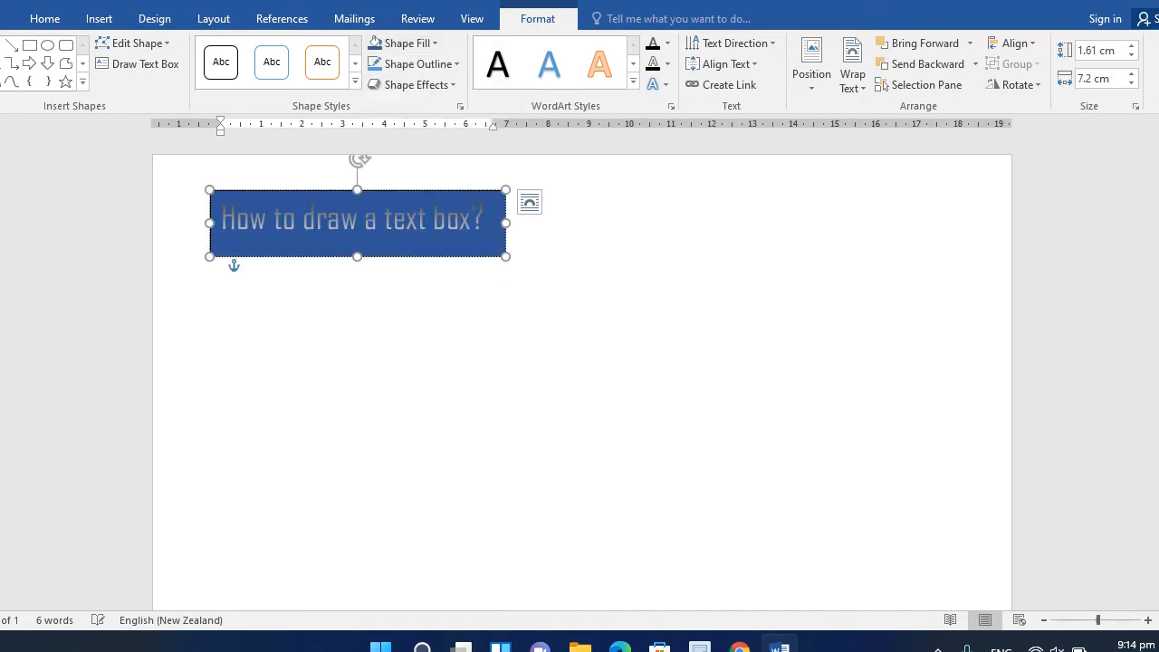
left_click(257, 268)
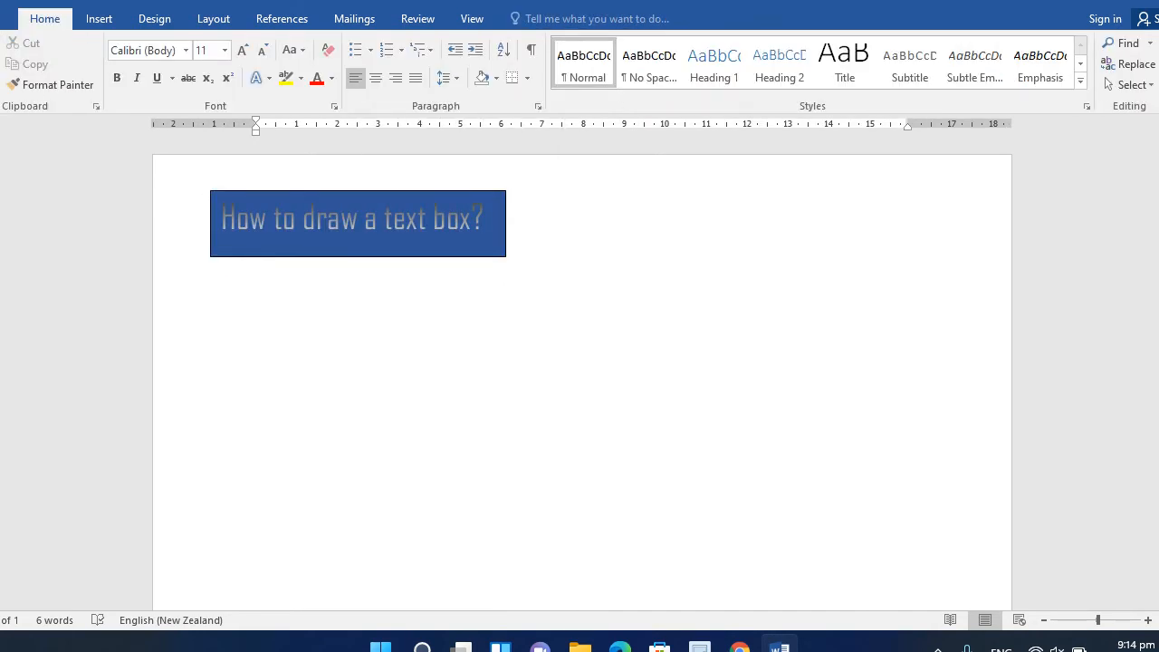
- Stretch the text box downward to a height of about 6.23 cm
left_click(486, 220)
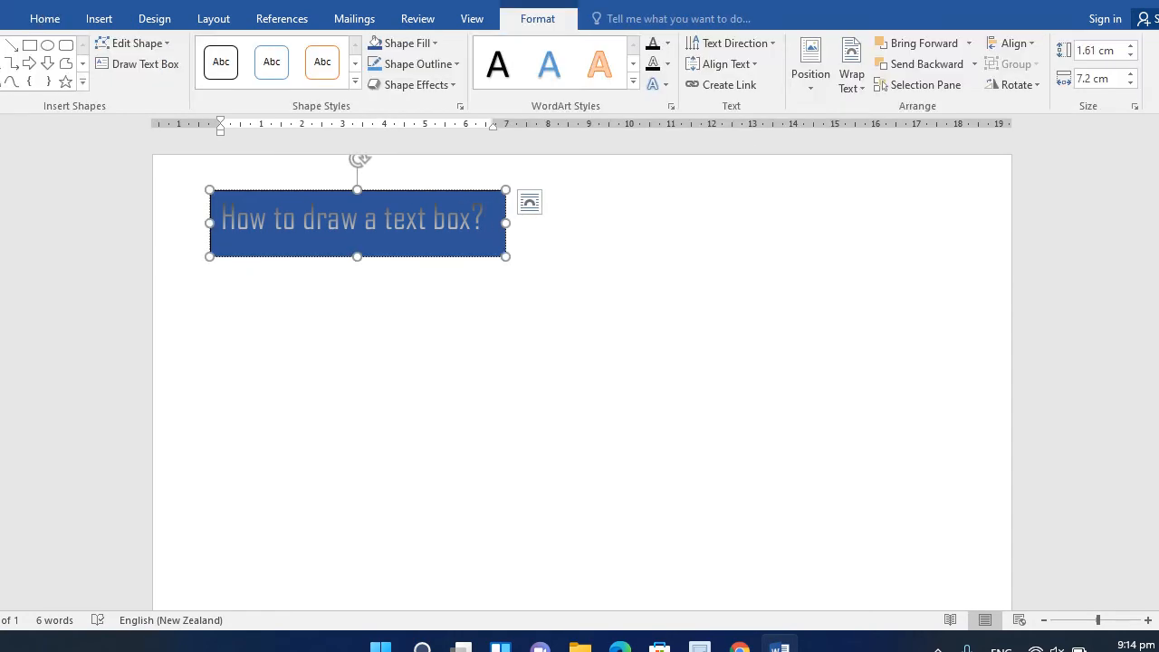
left_click(257, 268)
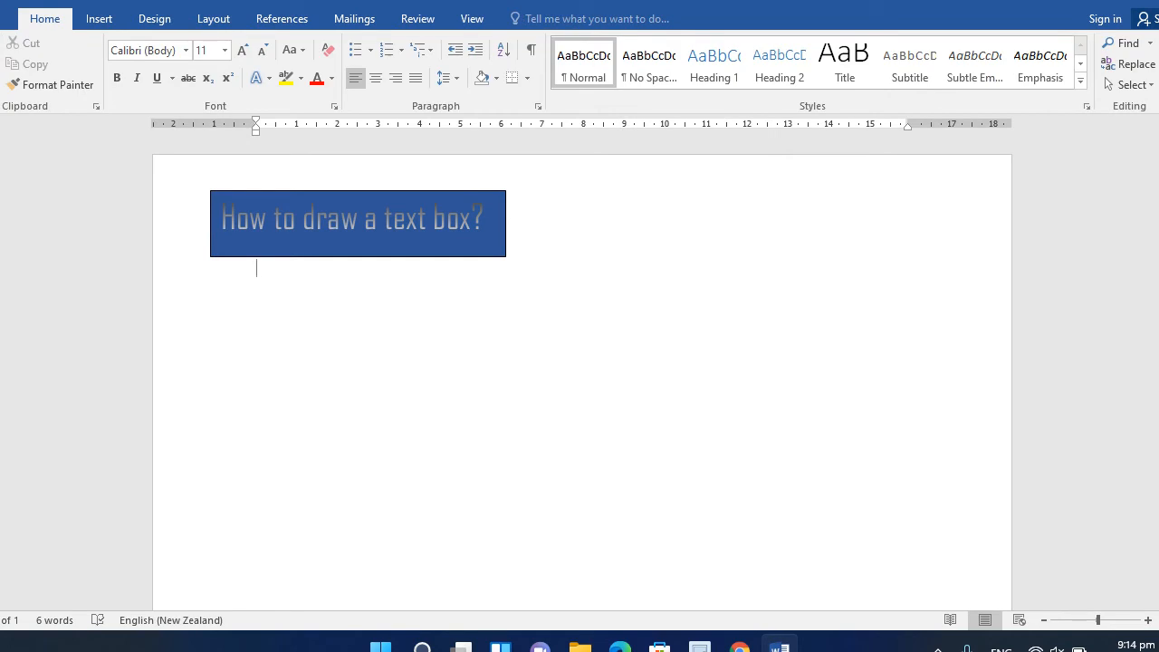
left_click(357, 258)
left_click_drag(358, 257, 358, 445)
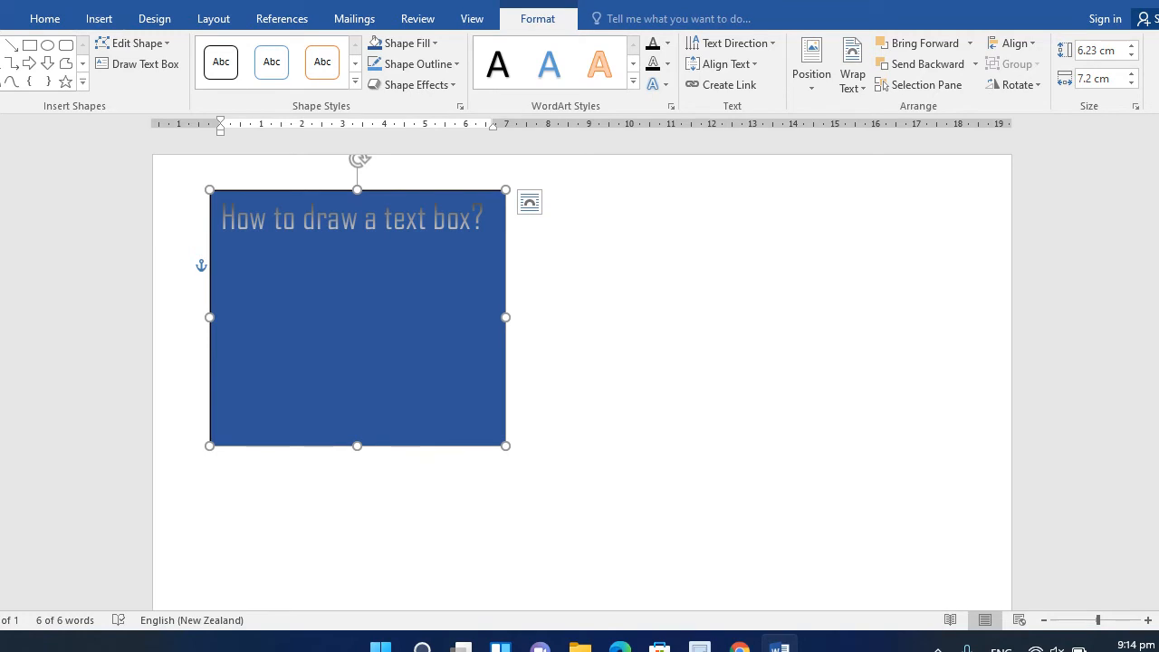
- Try the light blue and grey gradient shape styles on the text box, then settle on the light orange one
left_click(355, 81)
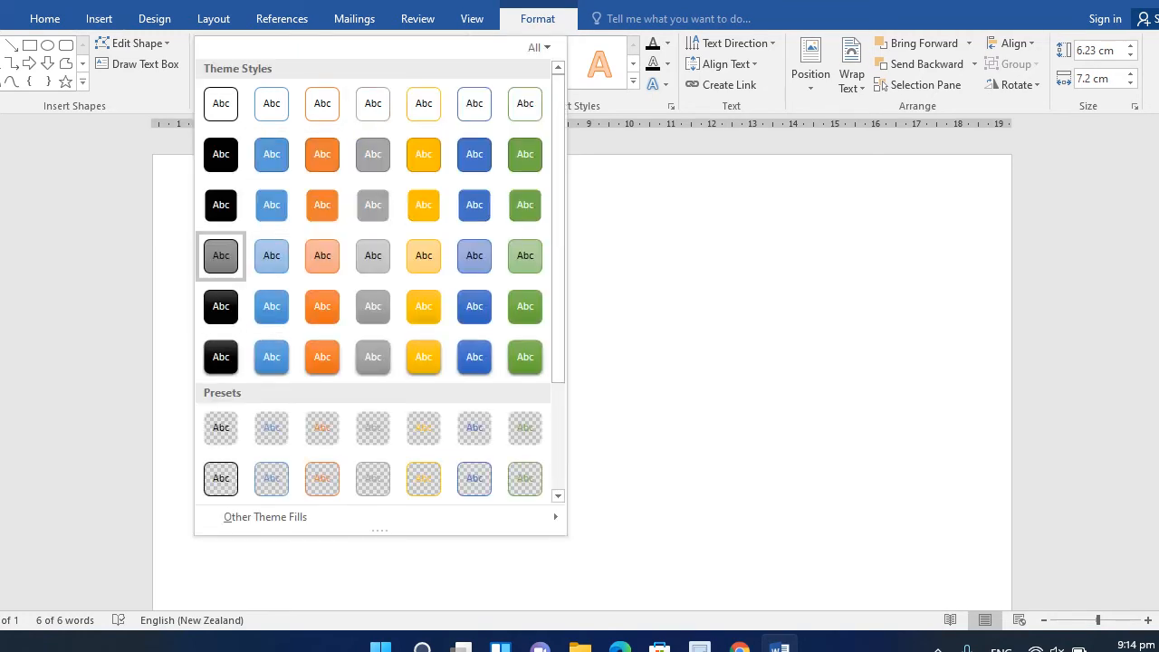
left_click(272, 255)
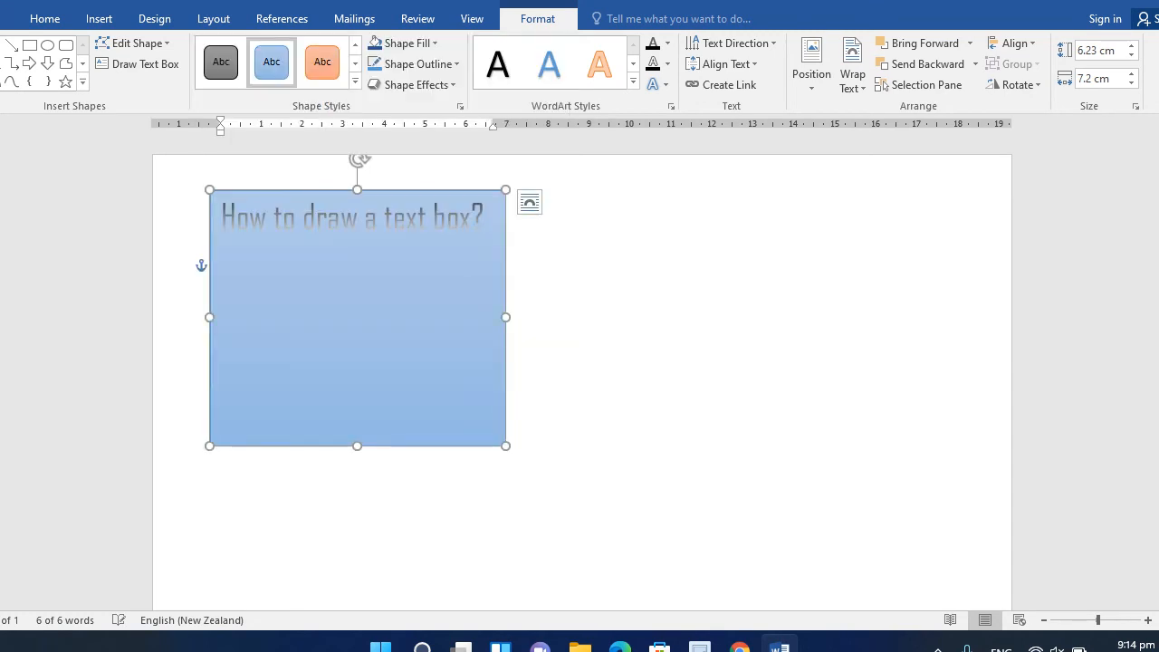
left_click(221, 62)
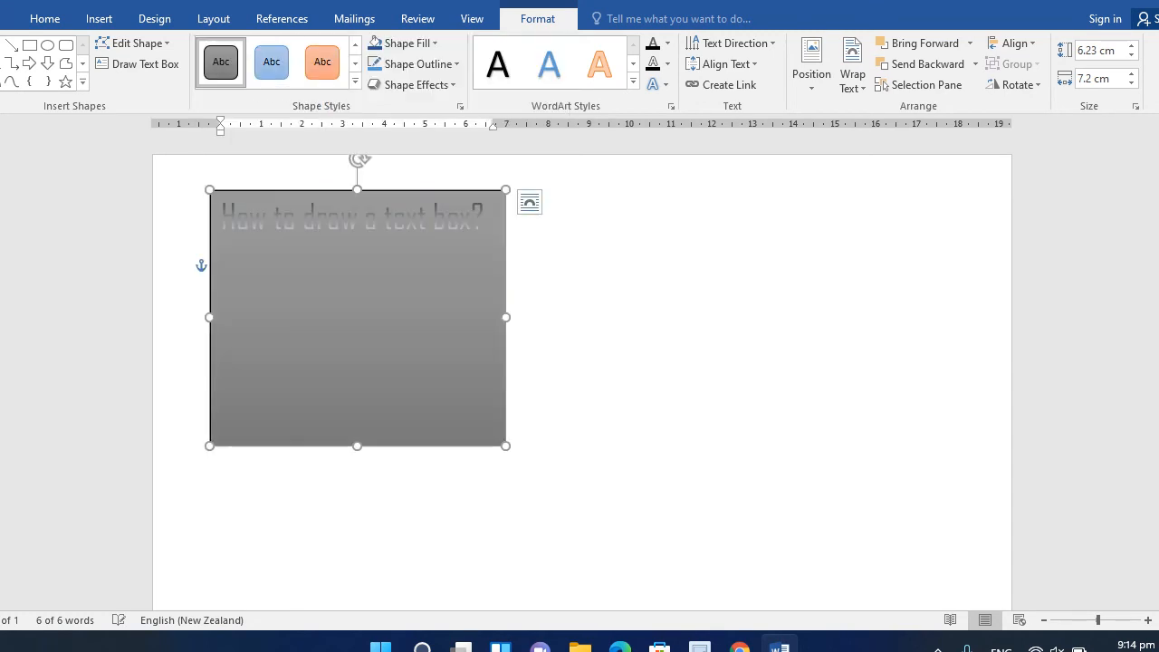
left_click(323, 61)
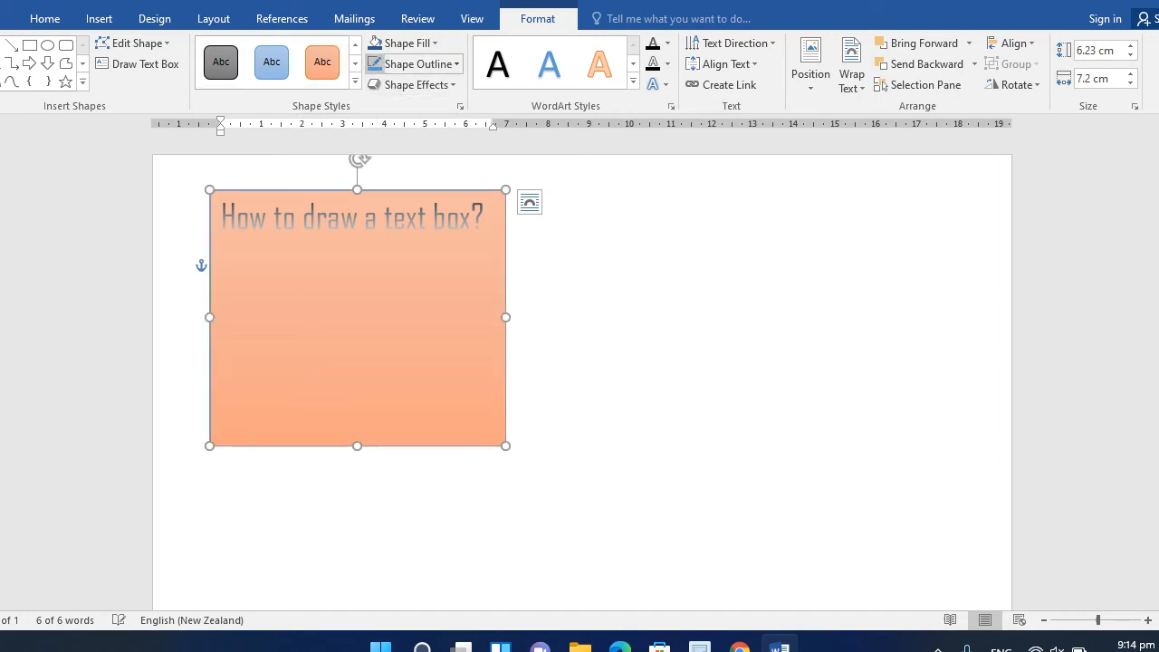
- Apply the second preset shape effect, a bevelled look with a shadow, to the orange text box
left_click(414, 85)
mouse_move(427, 157)
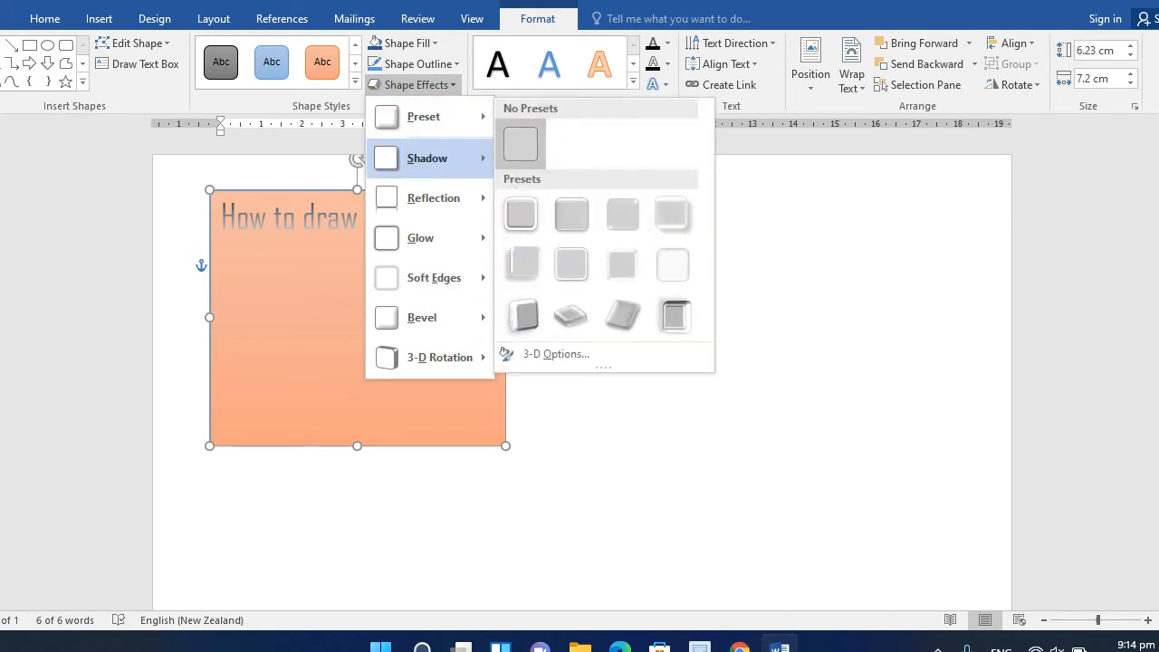
mouse_move(424, 116)
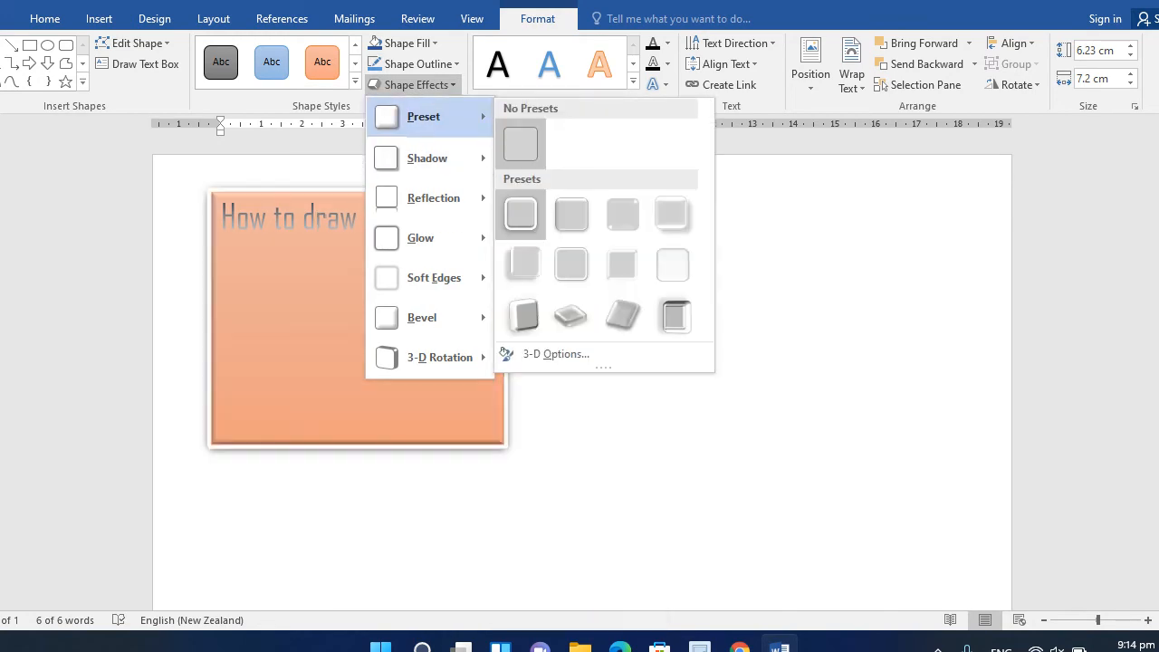
left_click(571, 214)
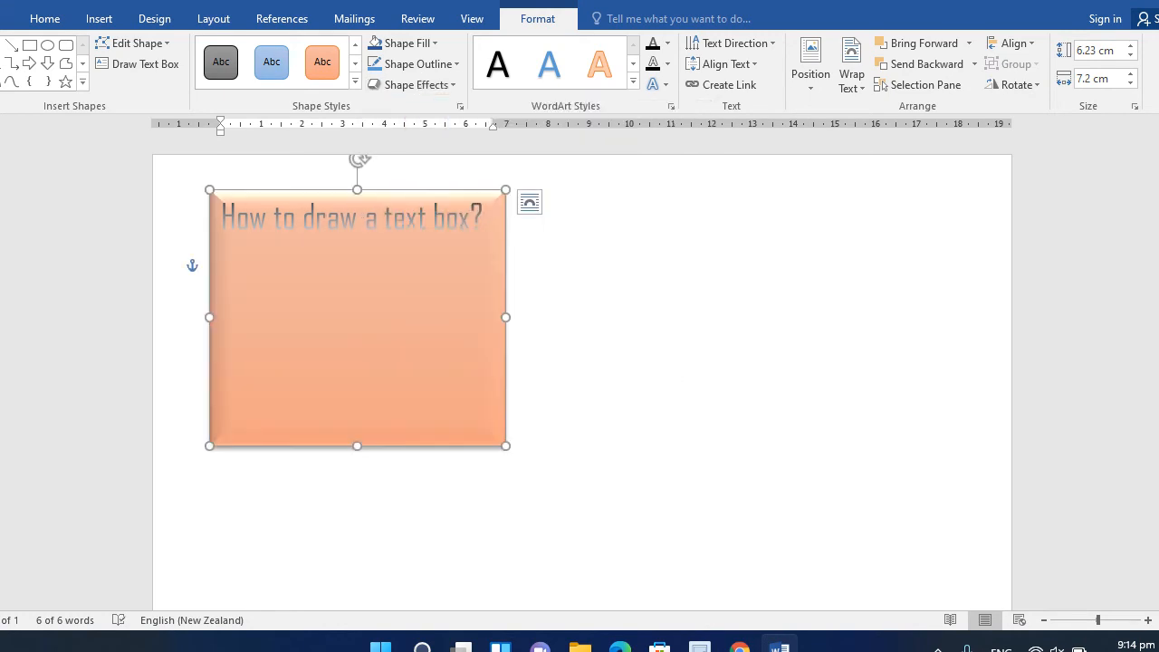
left_click(634, 294)
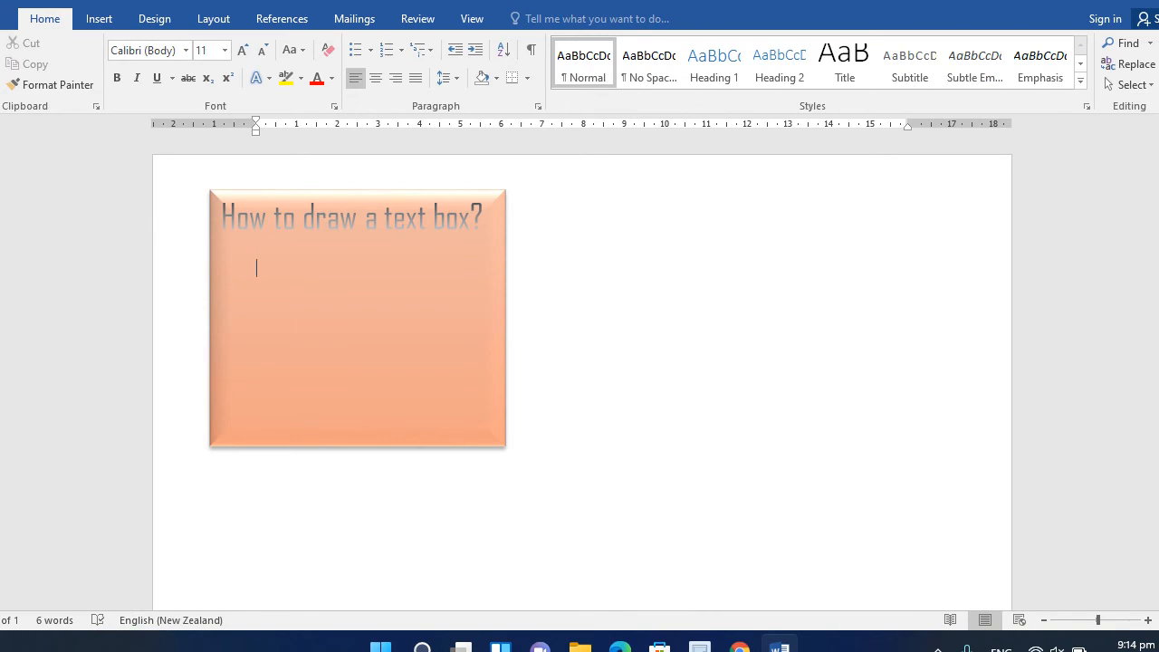
- Change the text box's shape to the Down Arrow block arrow
left_click(257, 267)
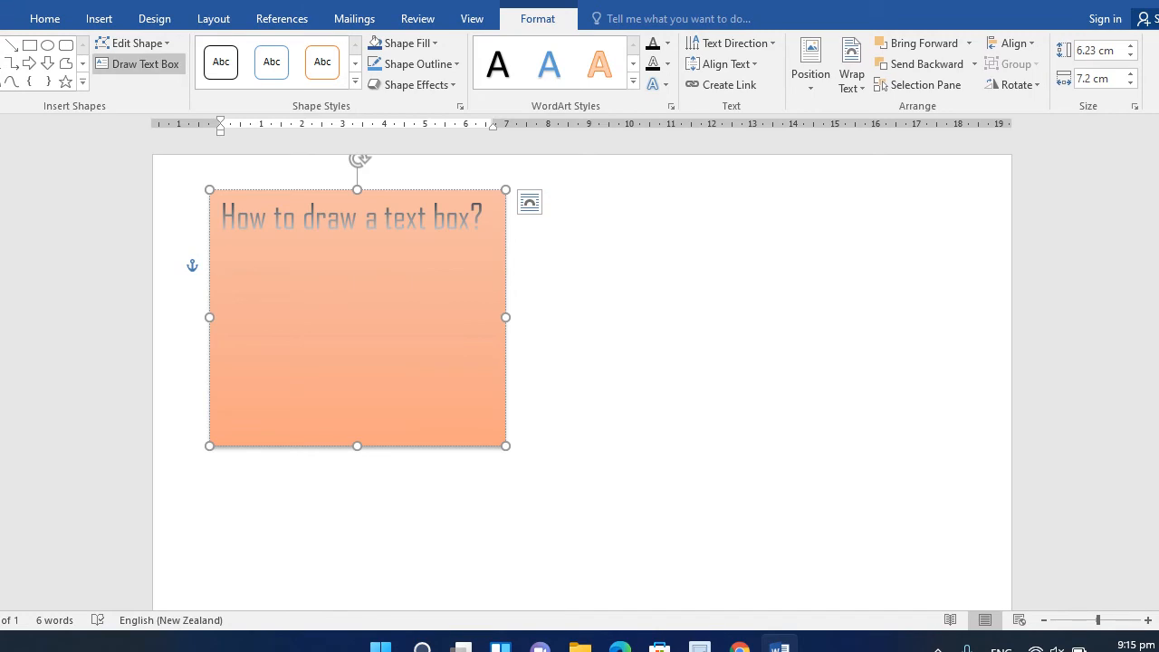
left_click(136, 43)
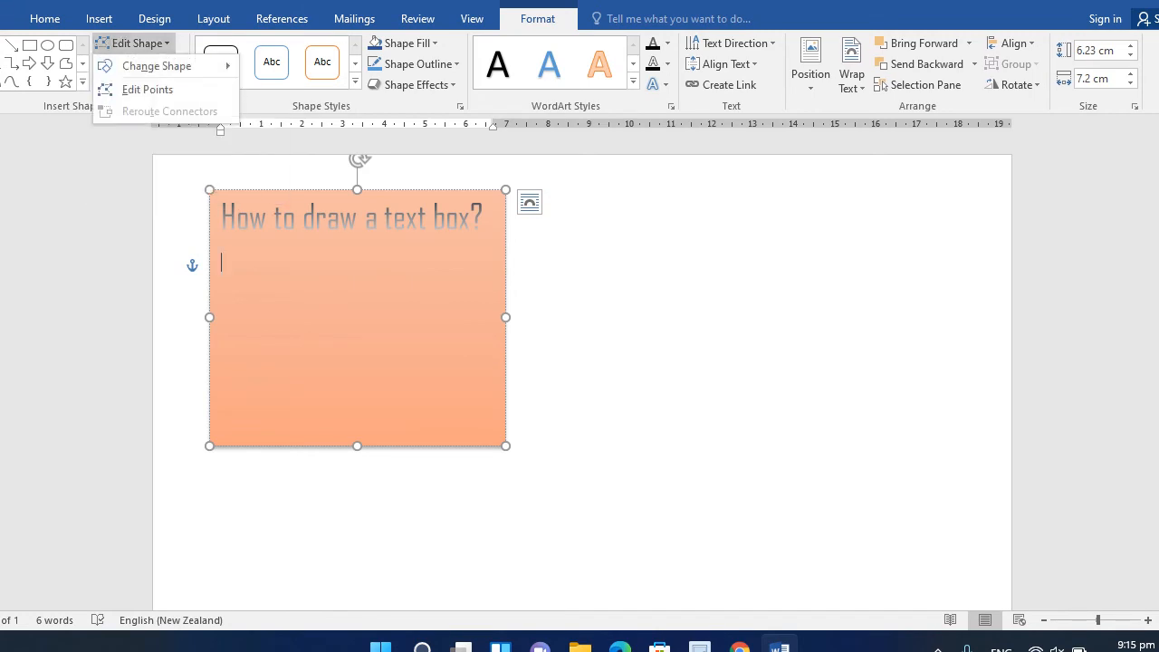
mouse_move(159, 66)
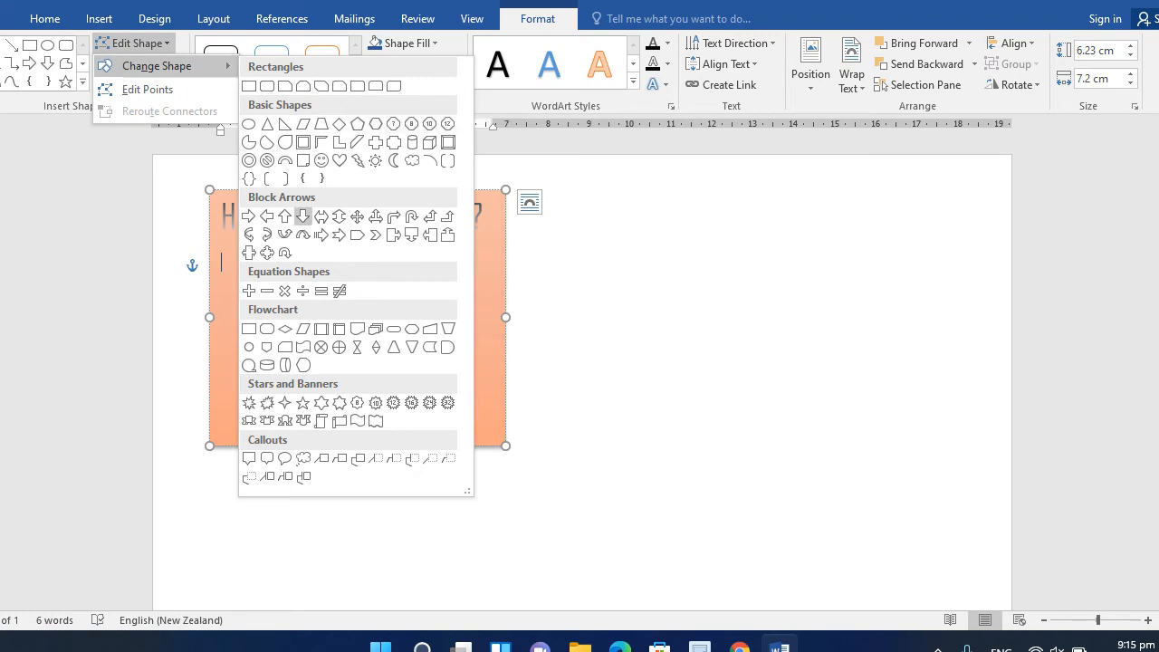
left_click(302, 216)
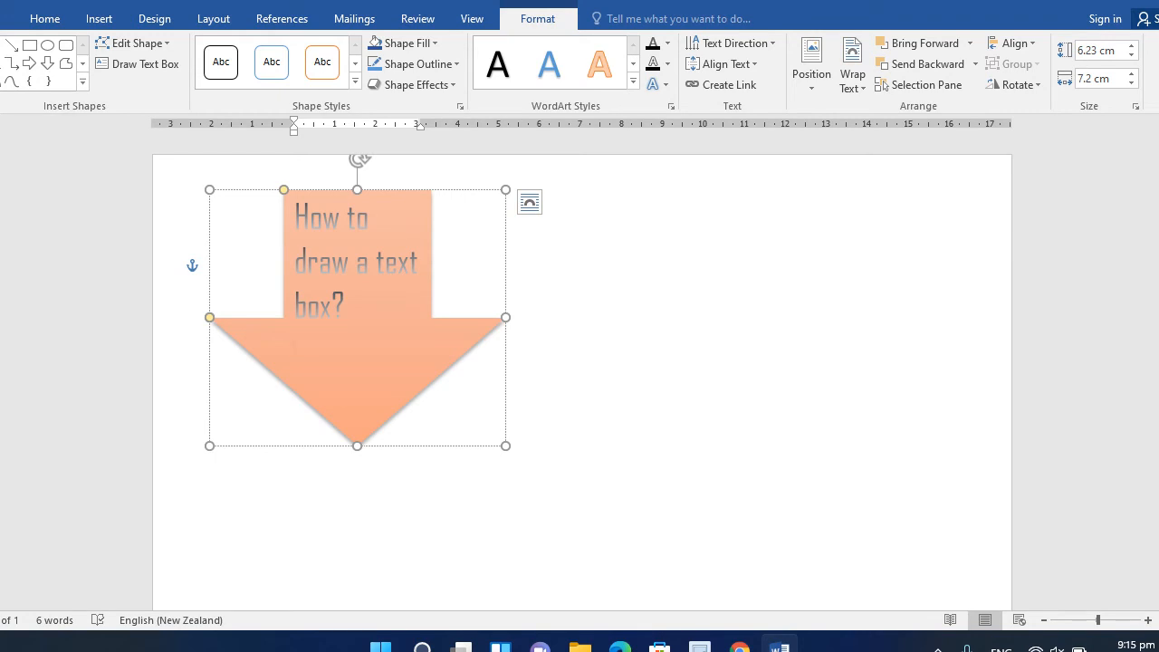
- Try the Bent Arrow block arrow as the text box's shape, then change it to an oval
left_click(132, 42)
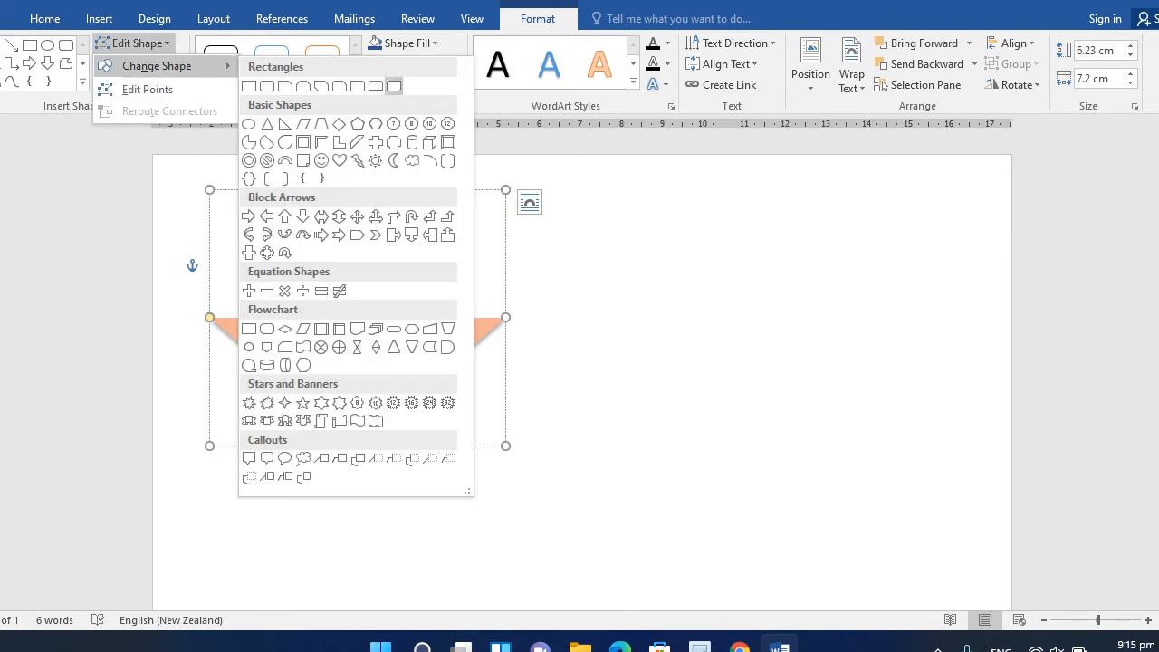
left_click(394, 216)
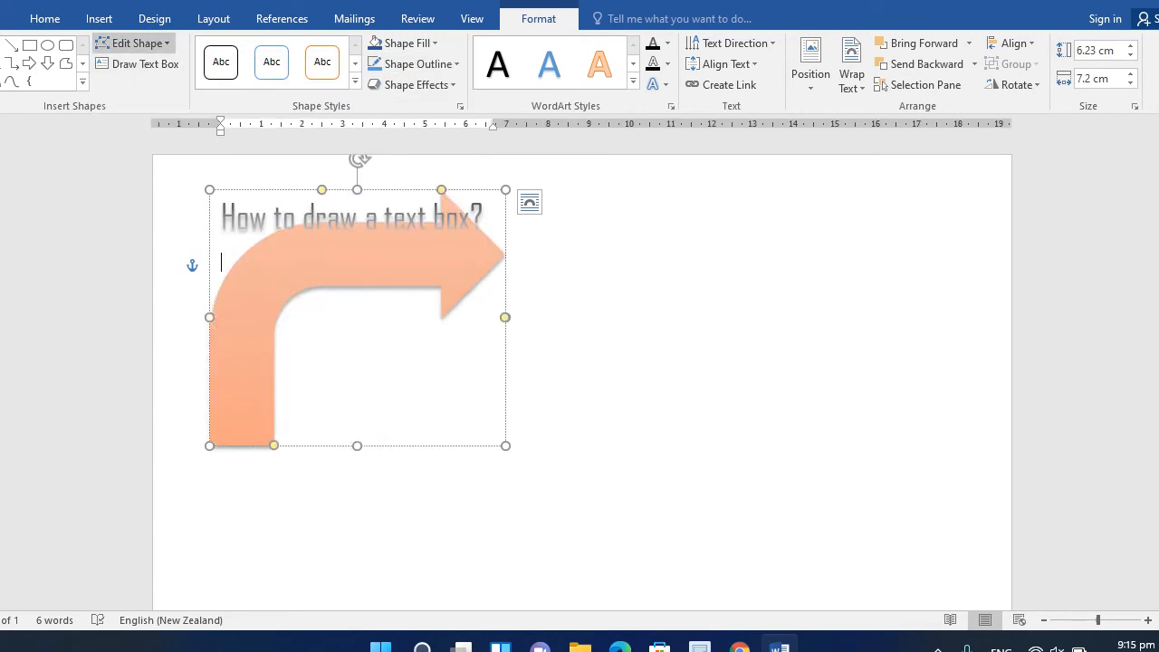
left_click(136, 43)
mouse_move(154, 65)
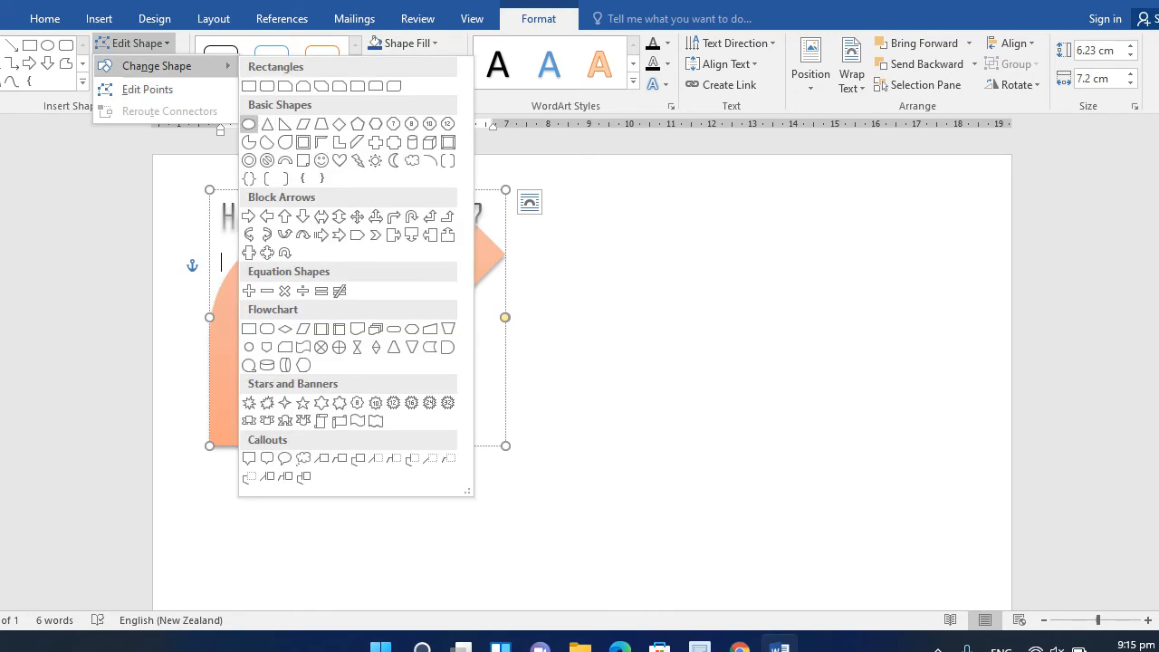
left_click(248, 123)
left_click(339, 299)
left_click(365, 299)
left_click(634, 344)
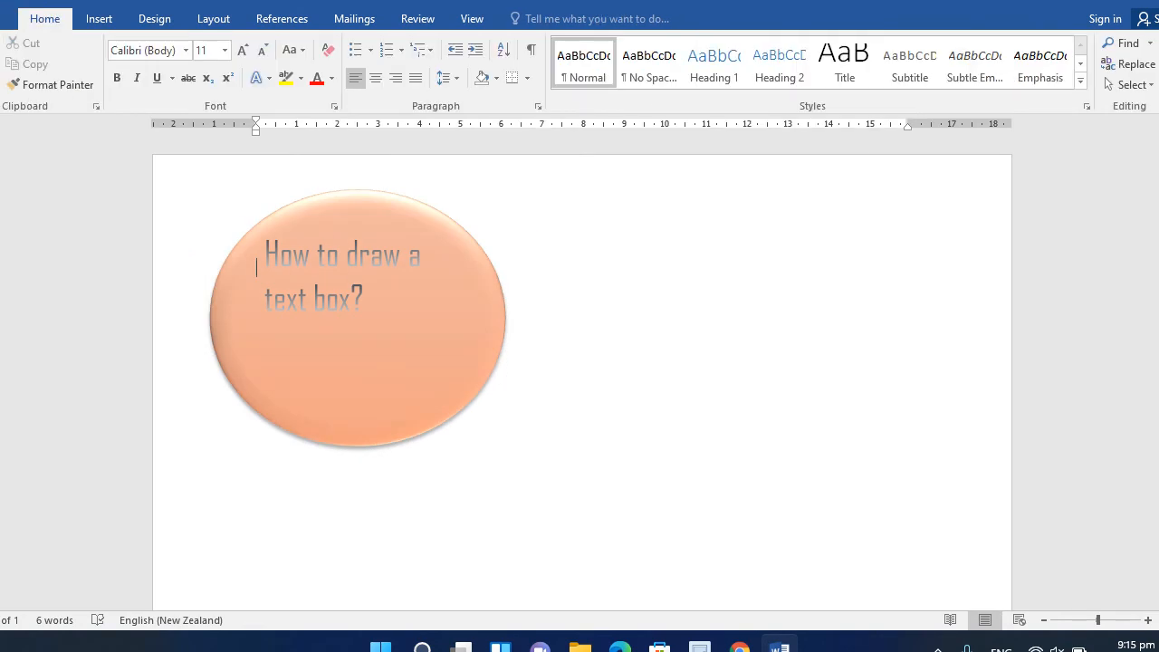
- Give the oval text box a red outline from the standard colours
left_click(365, 299)
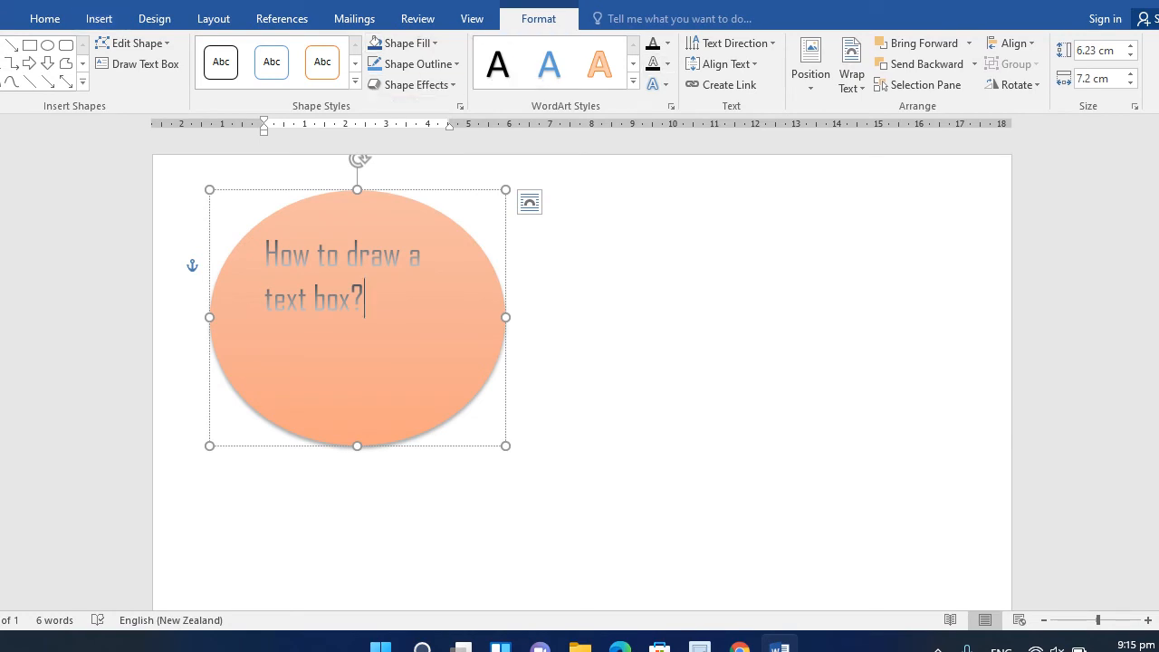
left_click(412, 84)
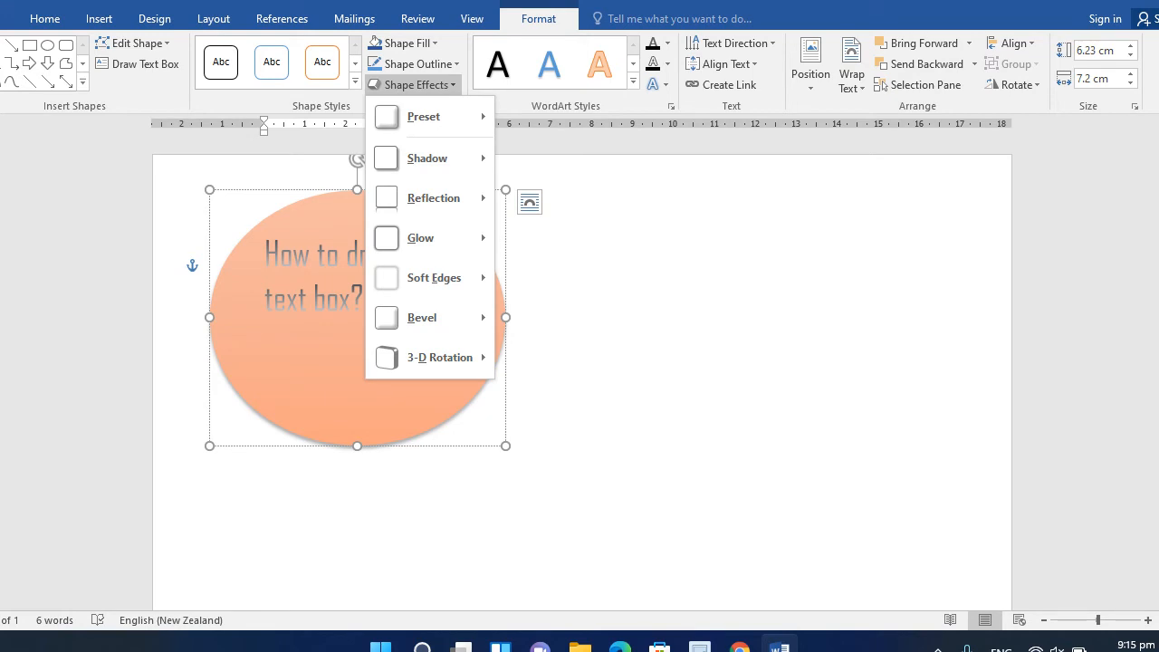
left_click(417, 63)
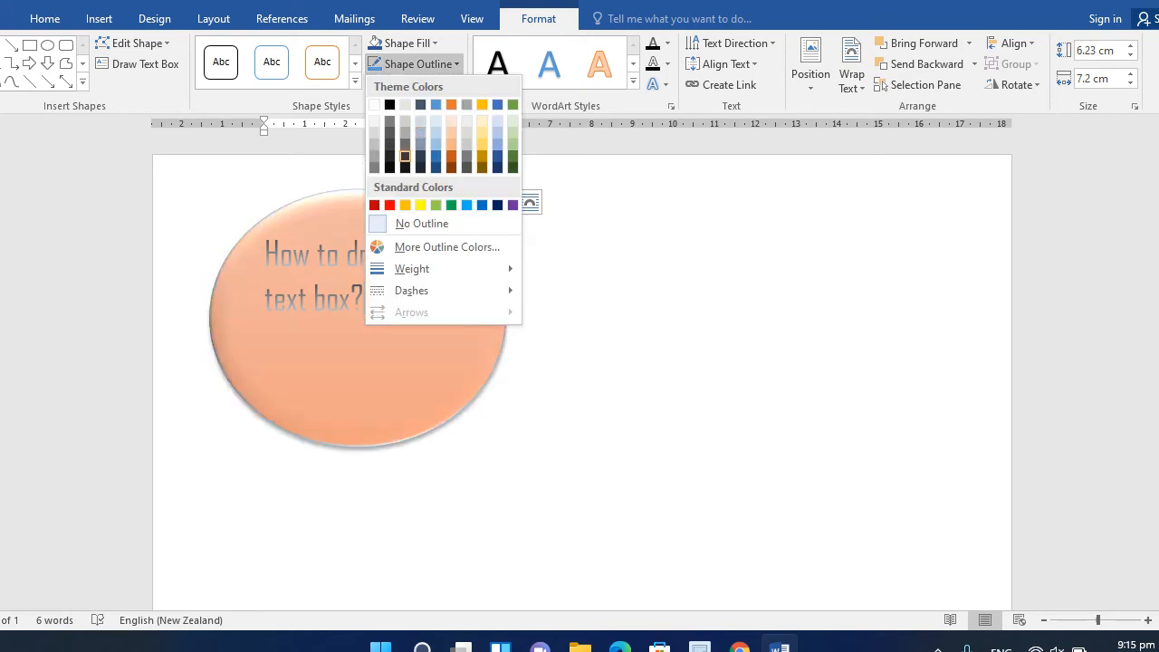
left_click(390, 205)
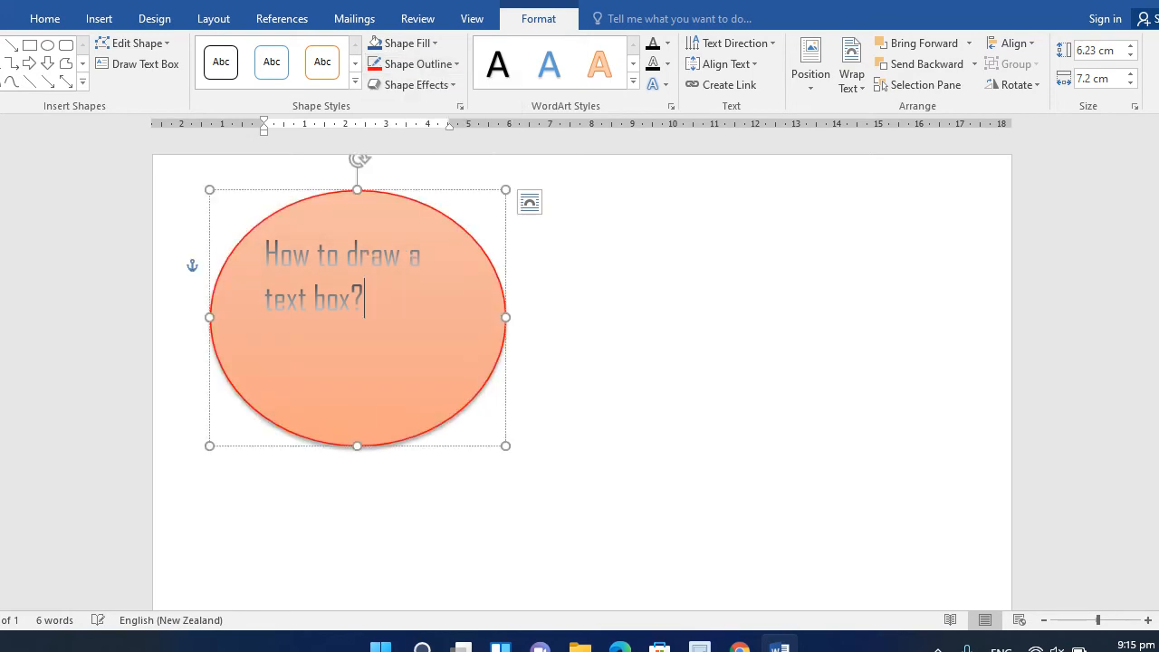
left_click(652, 335)
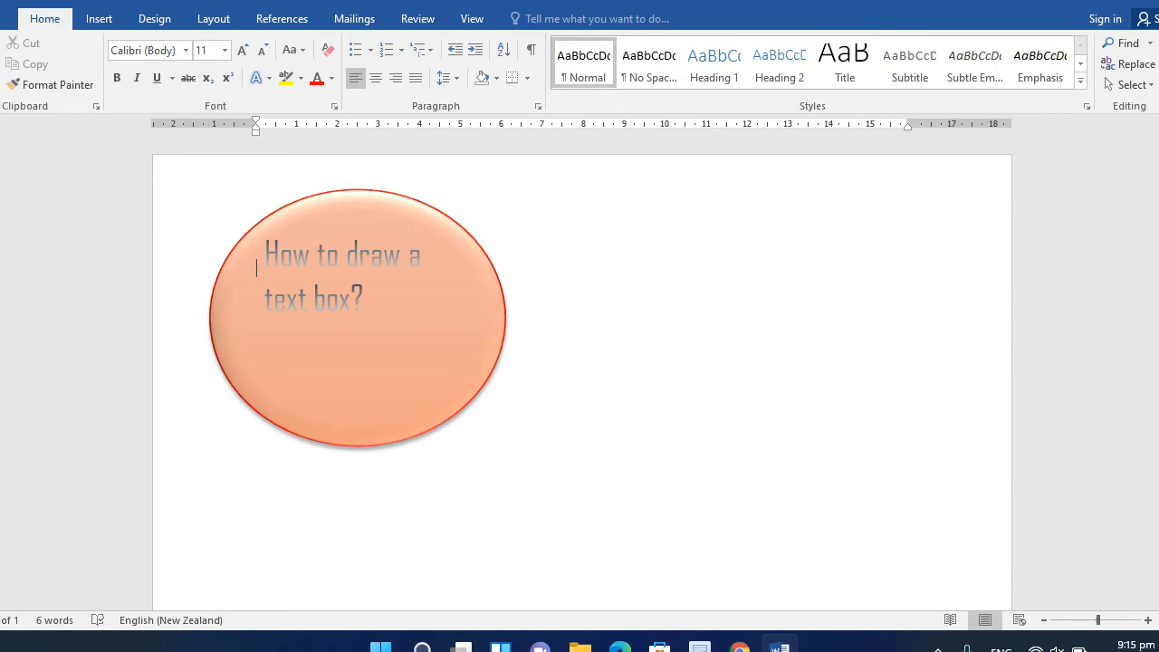
- Apply the built-in style set with a solid blue heading band, then switch the document to the Ion Boardroom theme
left_click(366, 302)
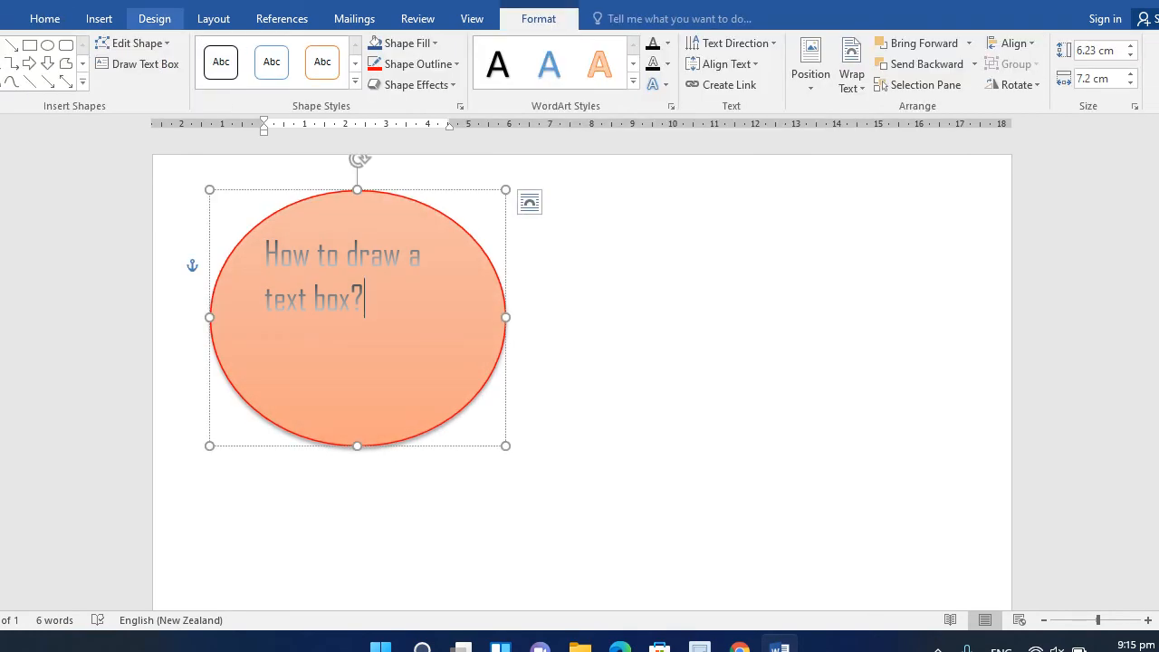
left_click(153, 18)
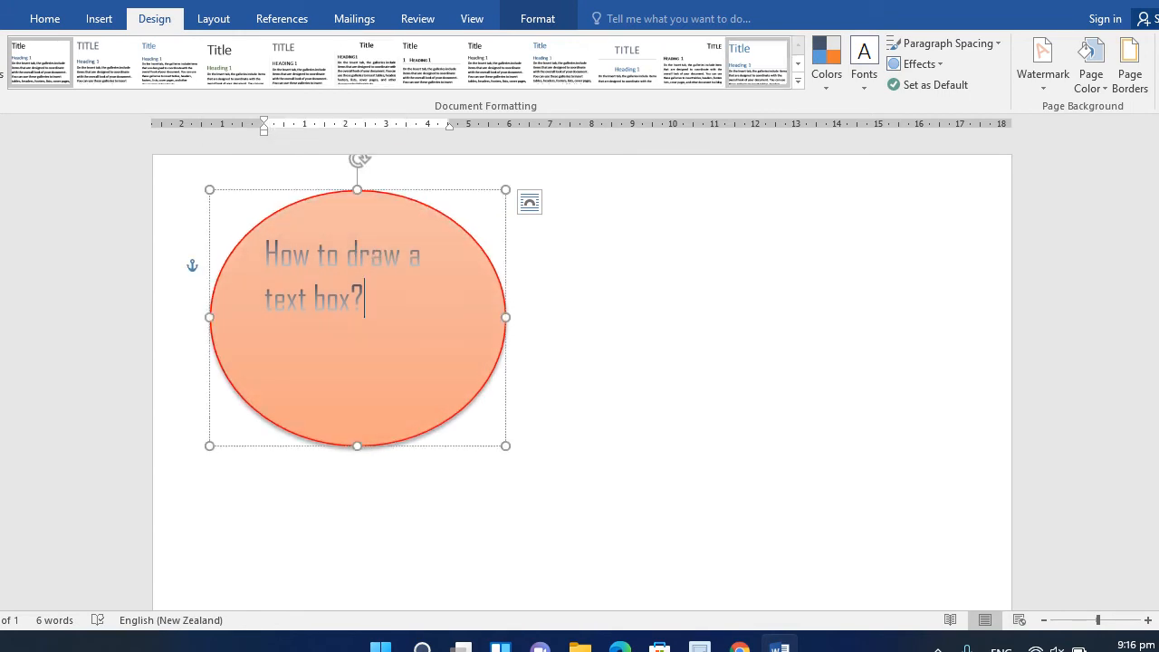
left_click(797, 82)
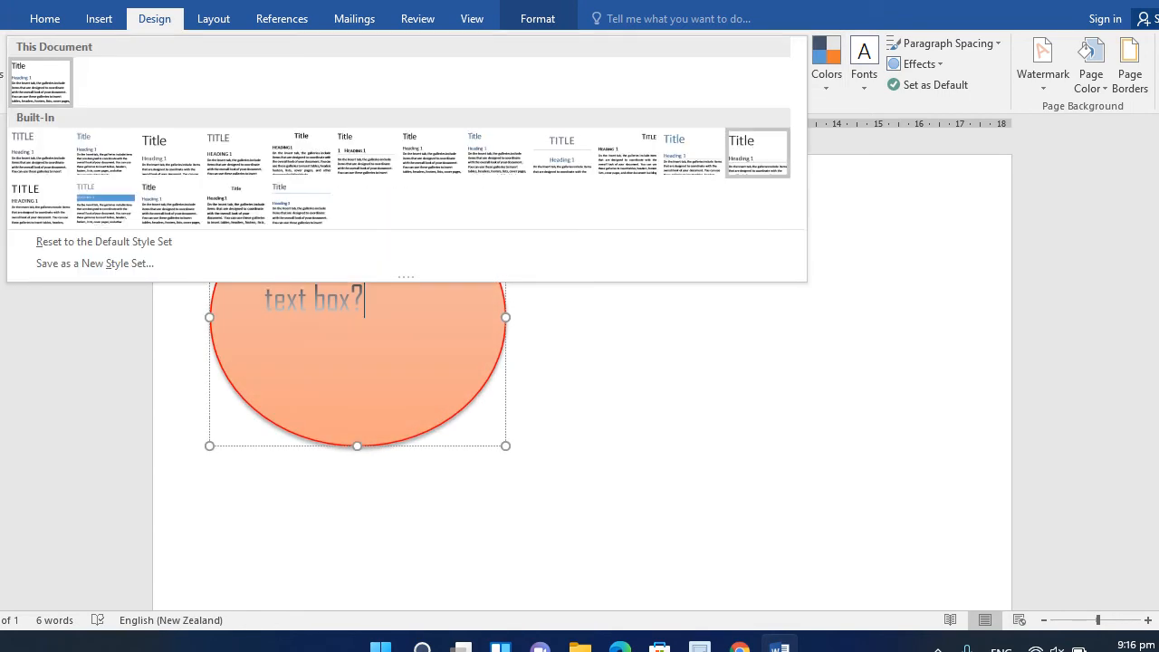
left_click(106, 202)
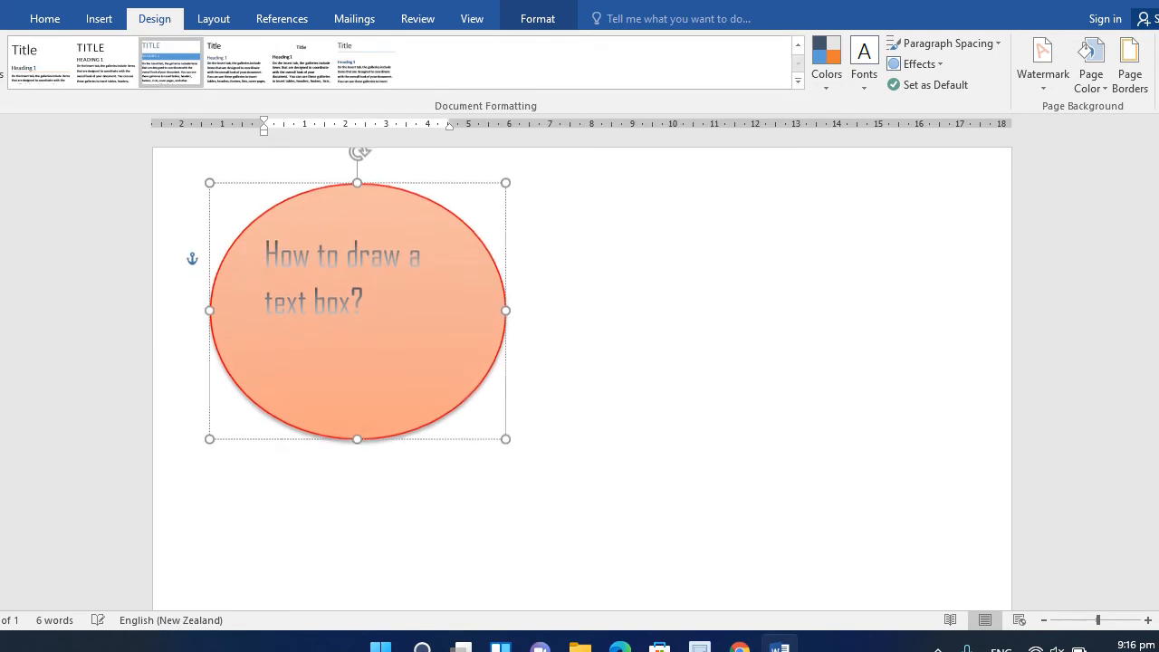
left_click(652, 271)
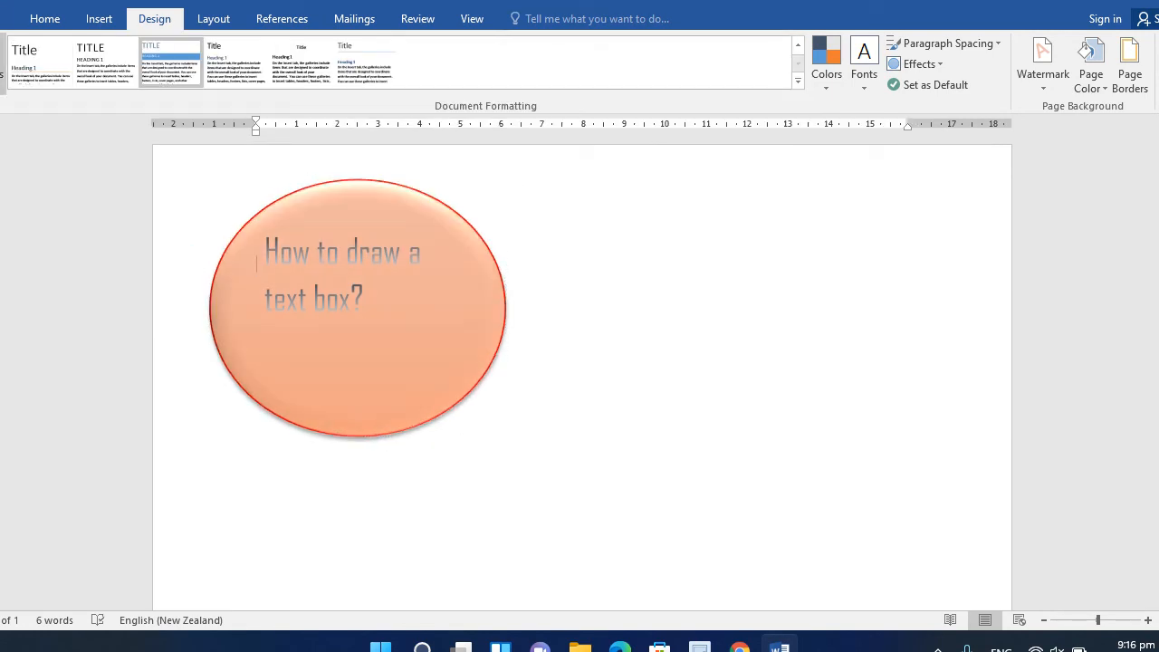
left_click(4, 63)
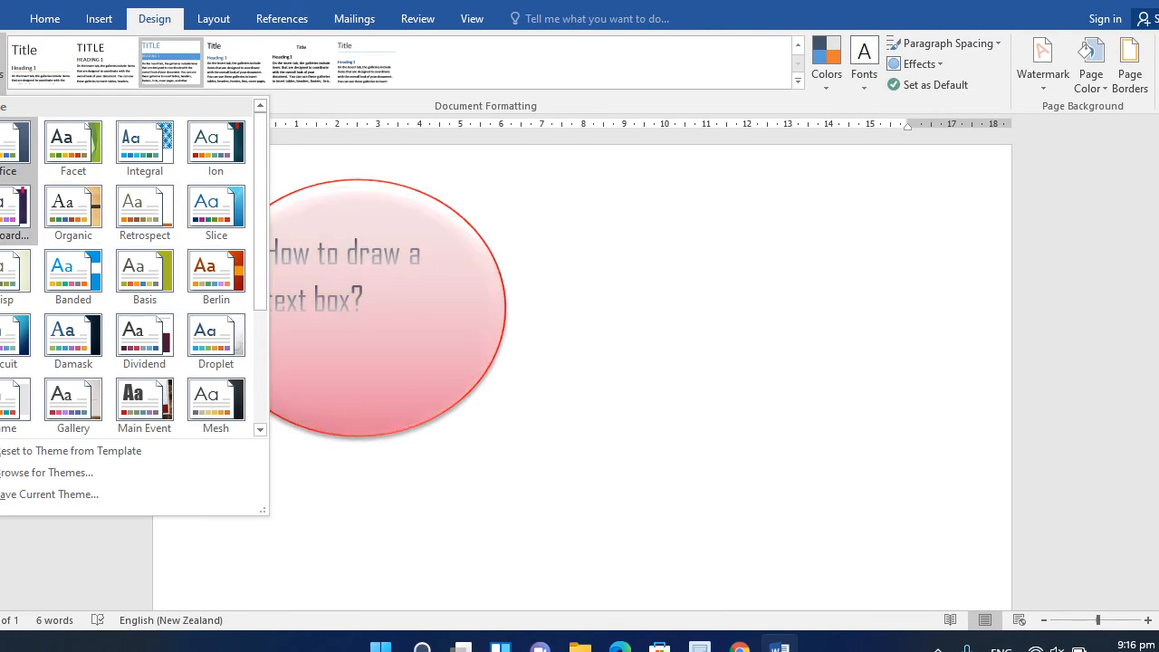
left_click(14, 214)
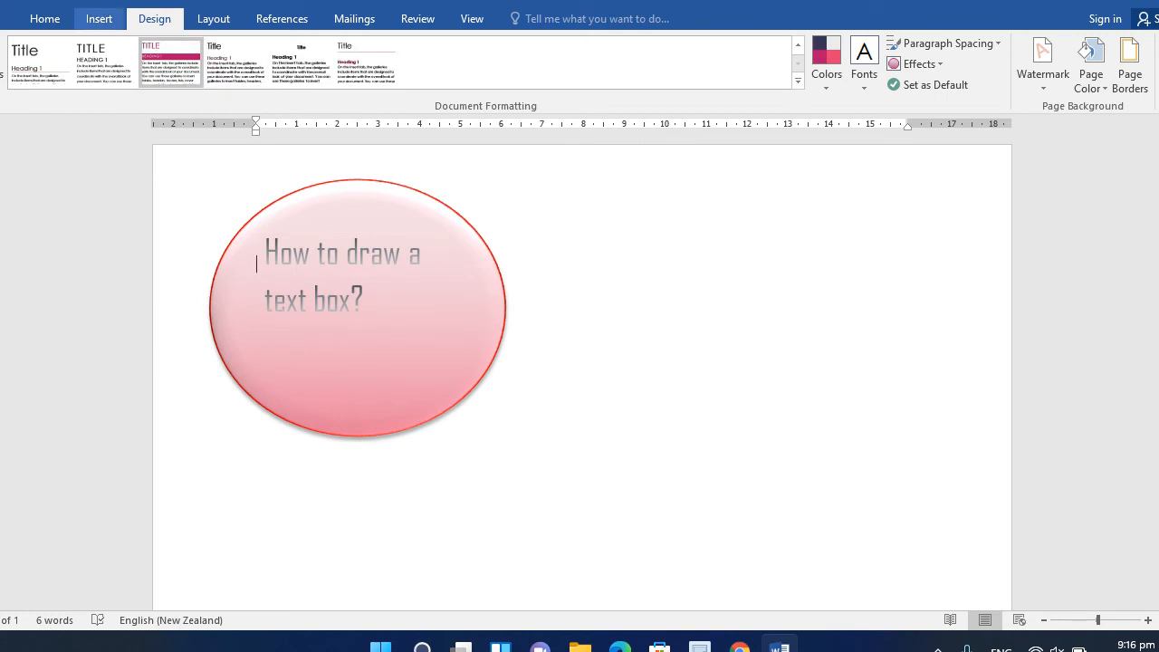
left_click(98, 18)
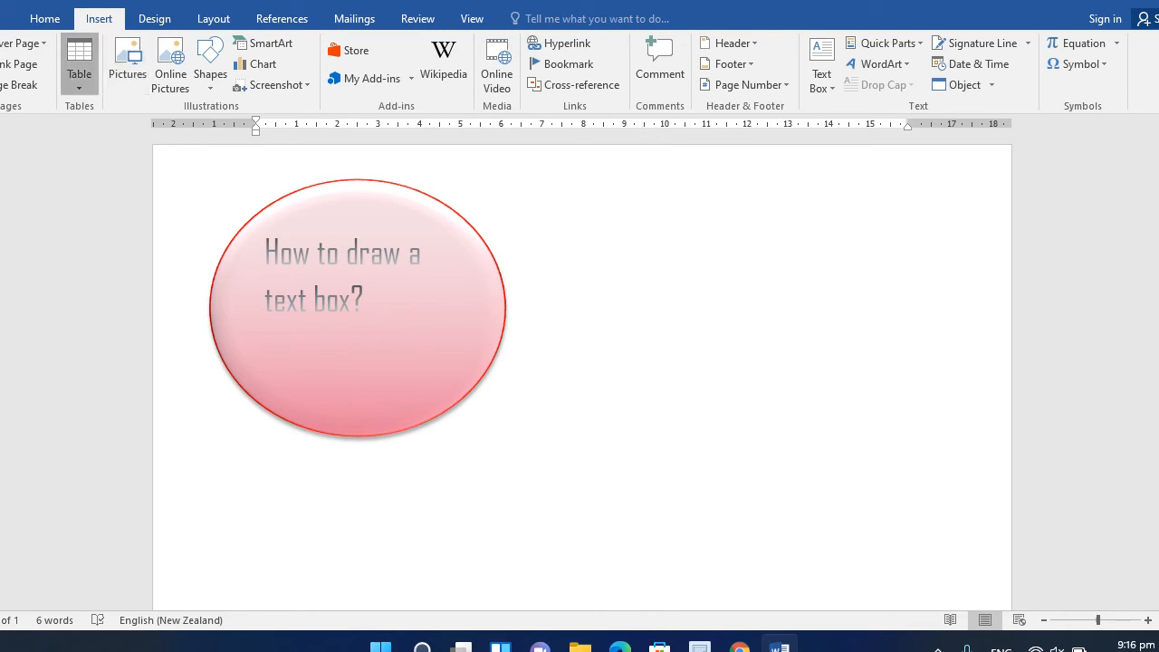
left_click(79, 72)
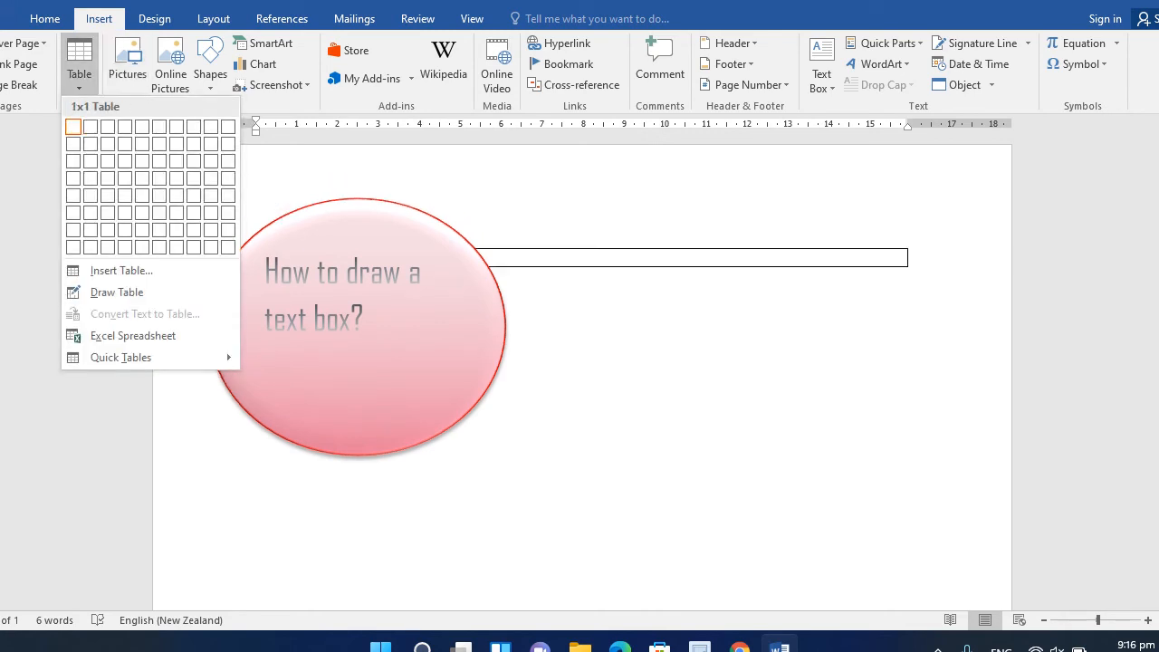
key("Escape")
- Enlarge the oval text box by stretching it downward and widening it rightward to roughly twice its width
left_click(265, 349)
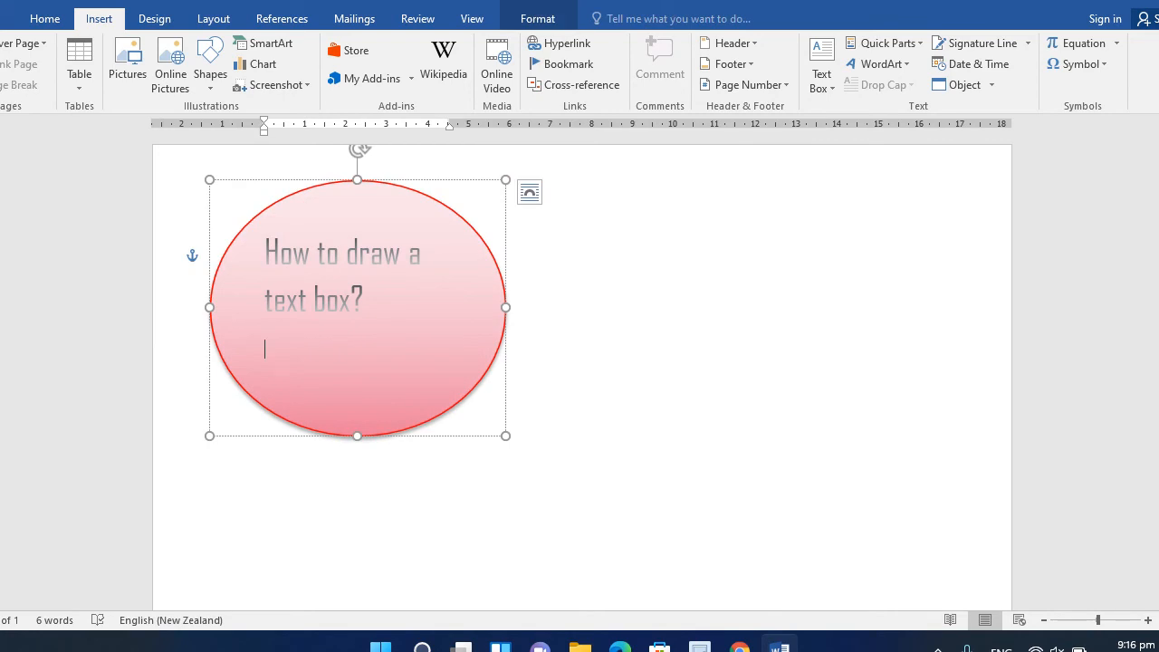
left_click_drag(356, 436, 357, 530)
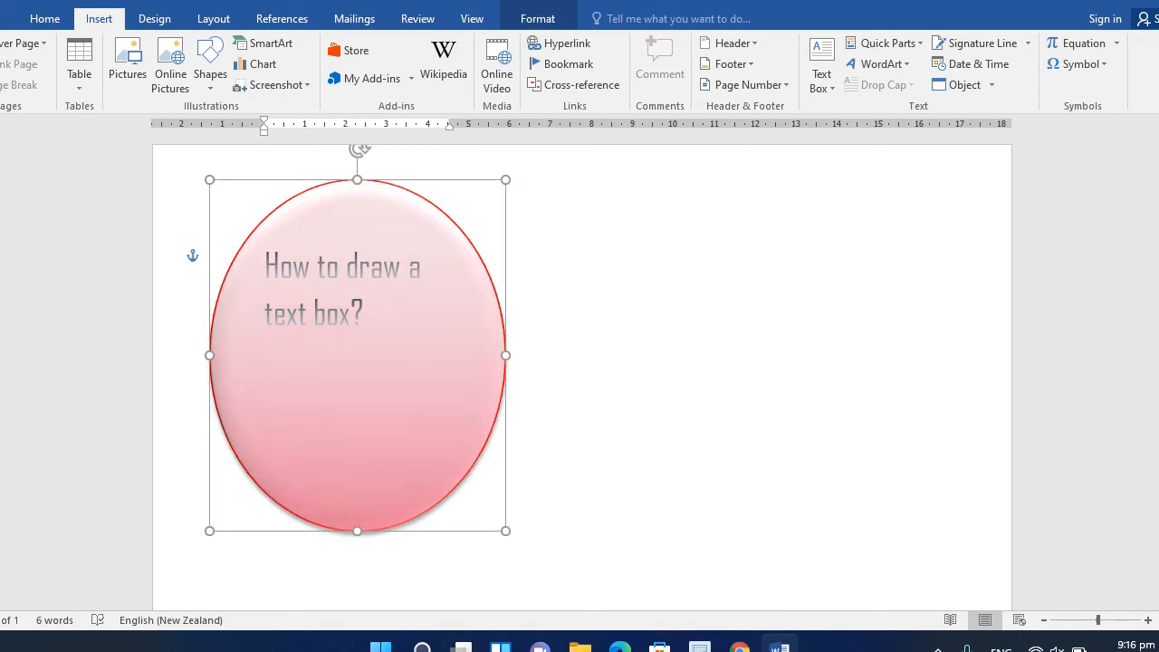
left_click_drag(506, 355, 807, 355)
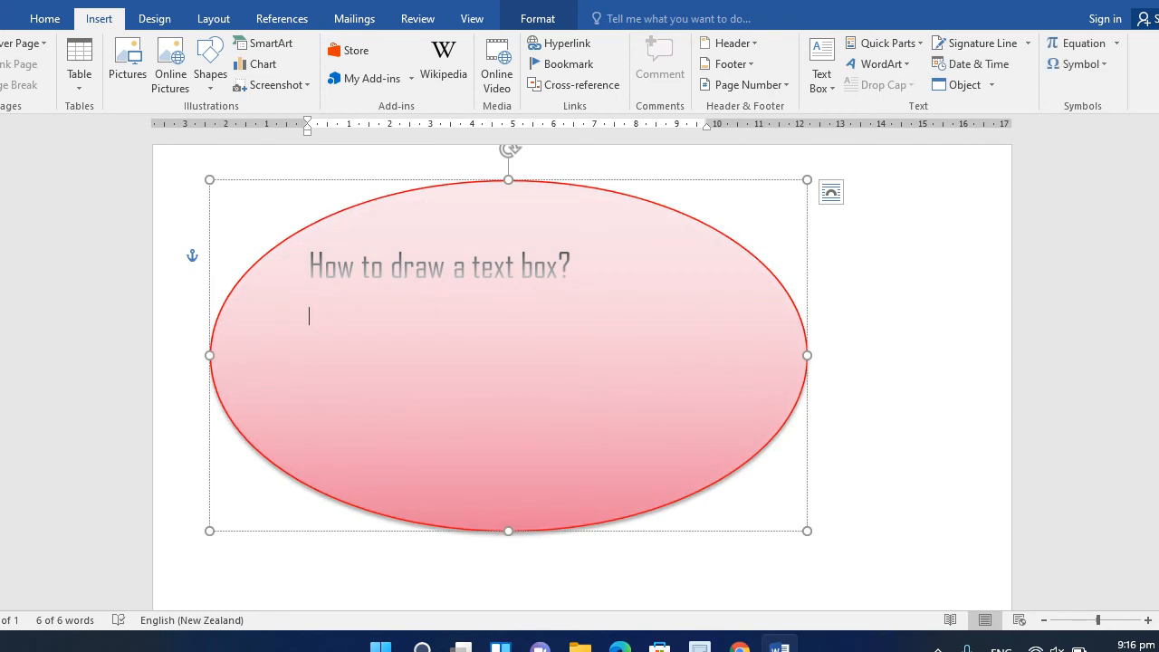
left_click(79, 65)
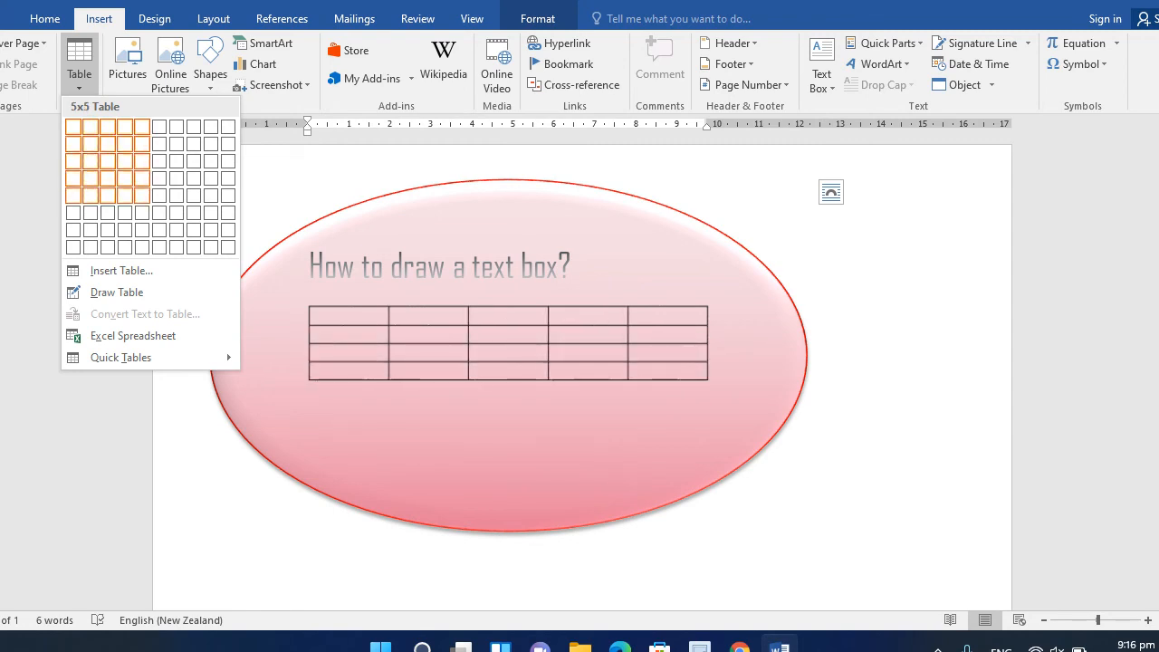
left_click(122, 270)
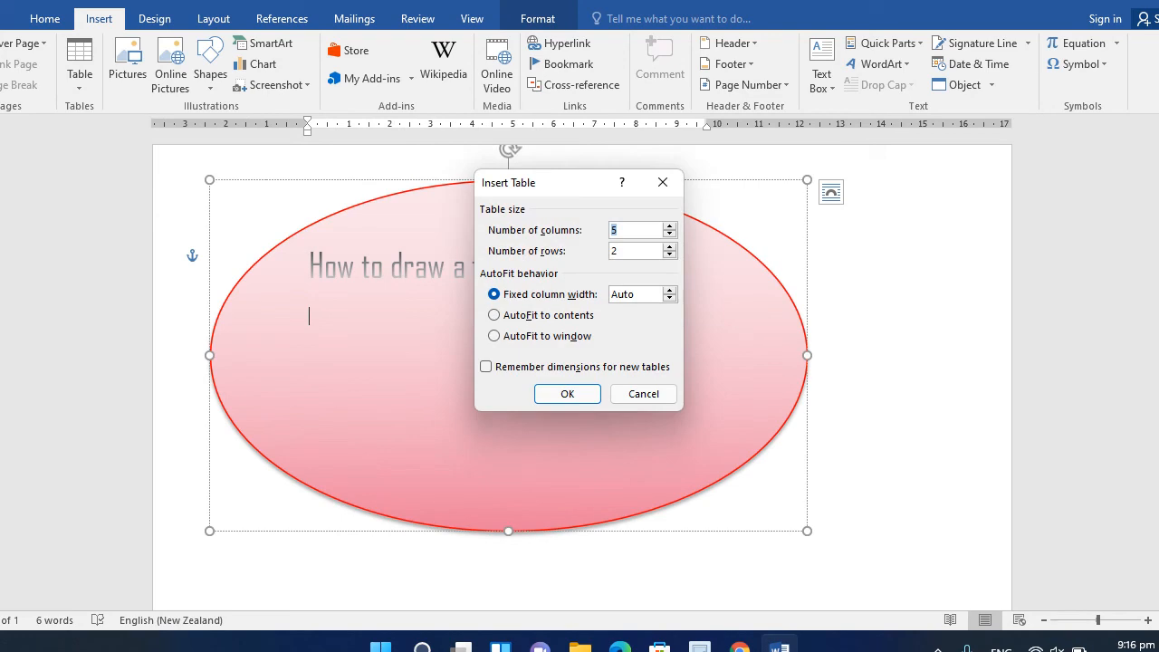
left_click(643, 393)
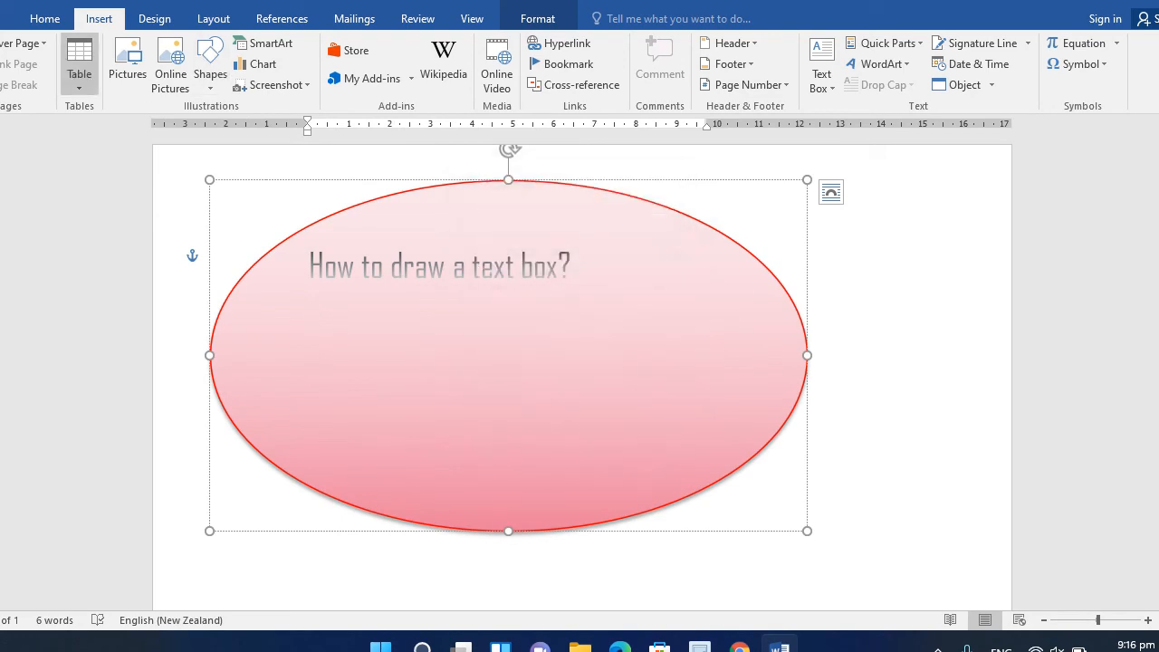
- Insert a table of 6 columns and 5 rows below the text in the oval and shade its first row pinkish red
left_click(79, 68)
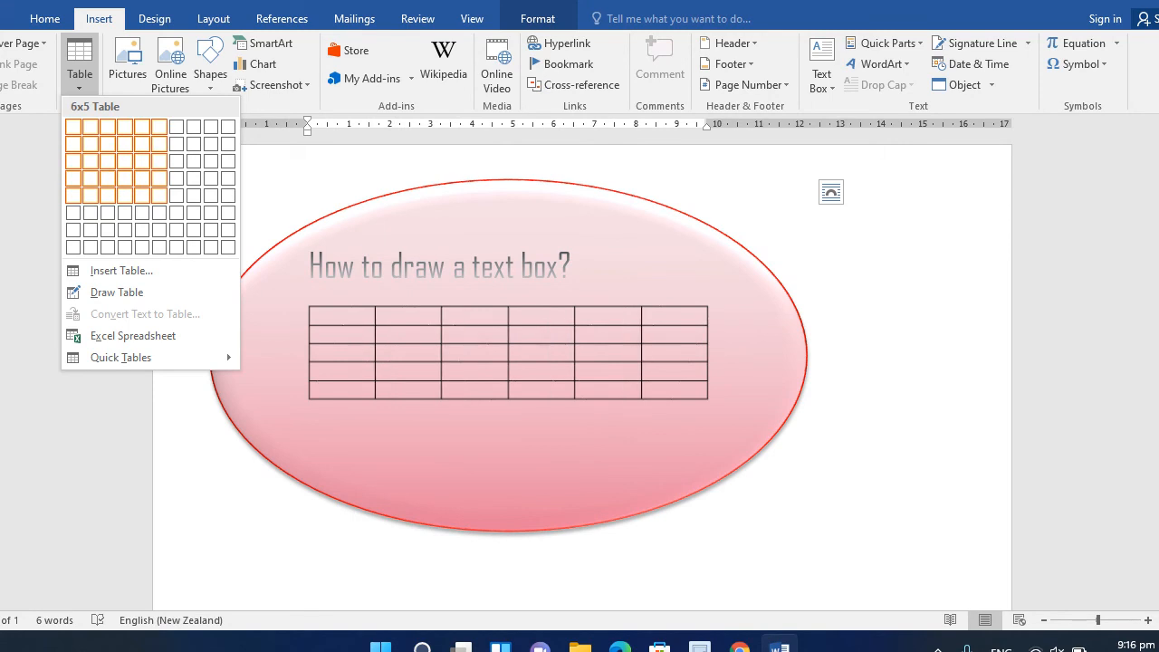
key("Escape")
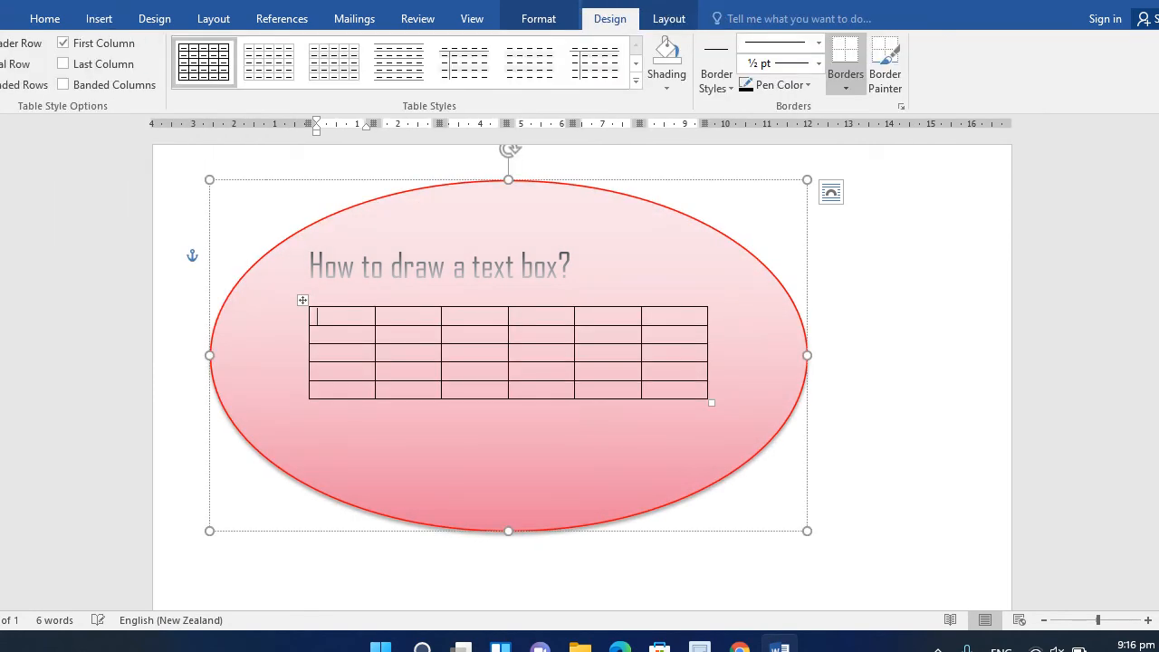
left_click_drag(334, 316, 678, 319)
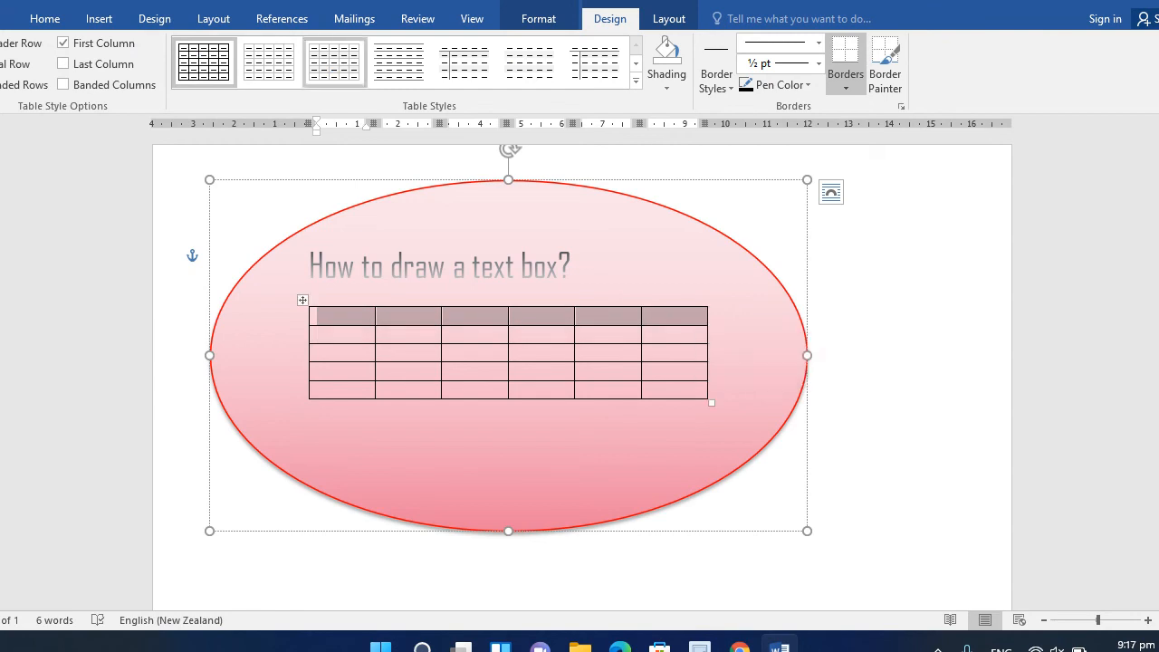
left_click(666, 83)
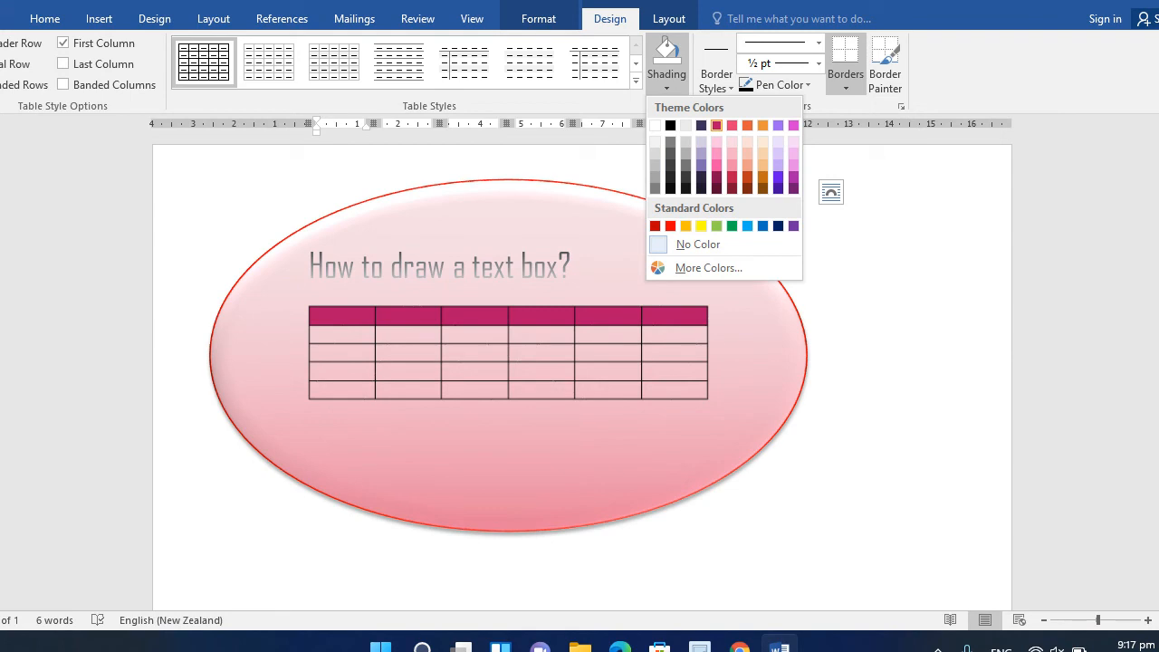
left_click(732, 125)
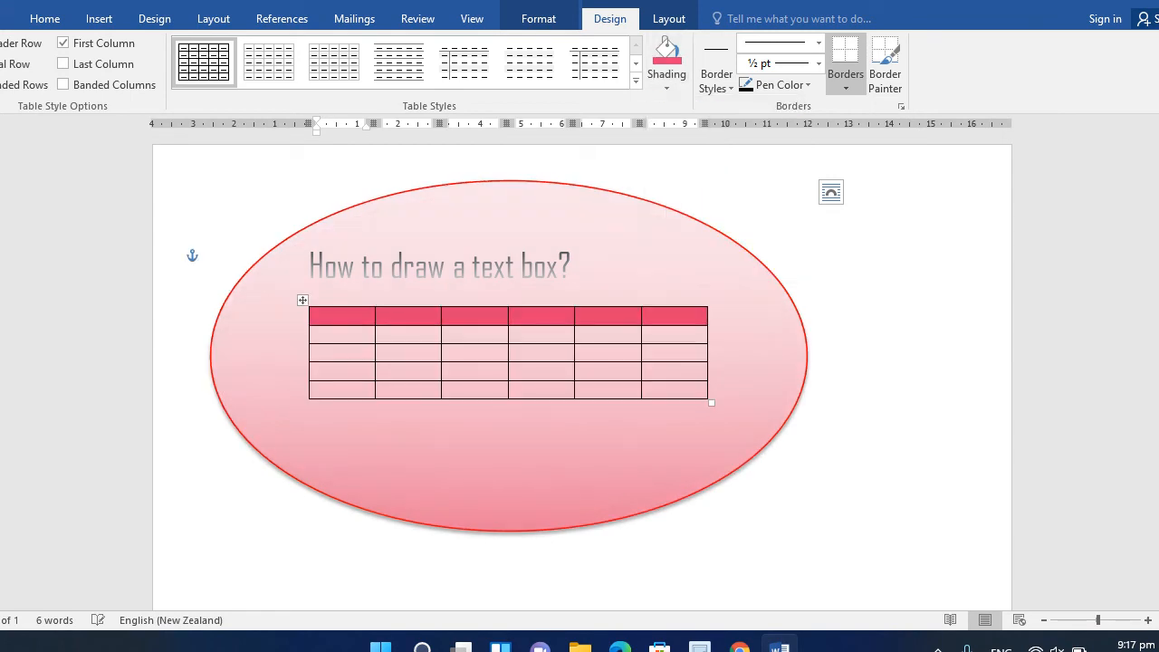
- Shade the table's third row with the bright magenta theme colour and its last row with the near-black theme shade
left_click_drag(325, 354, 698, 355)
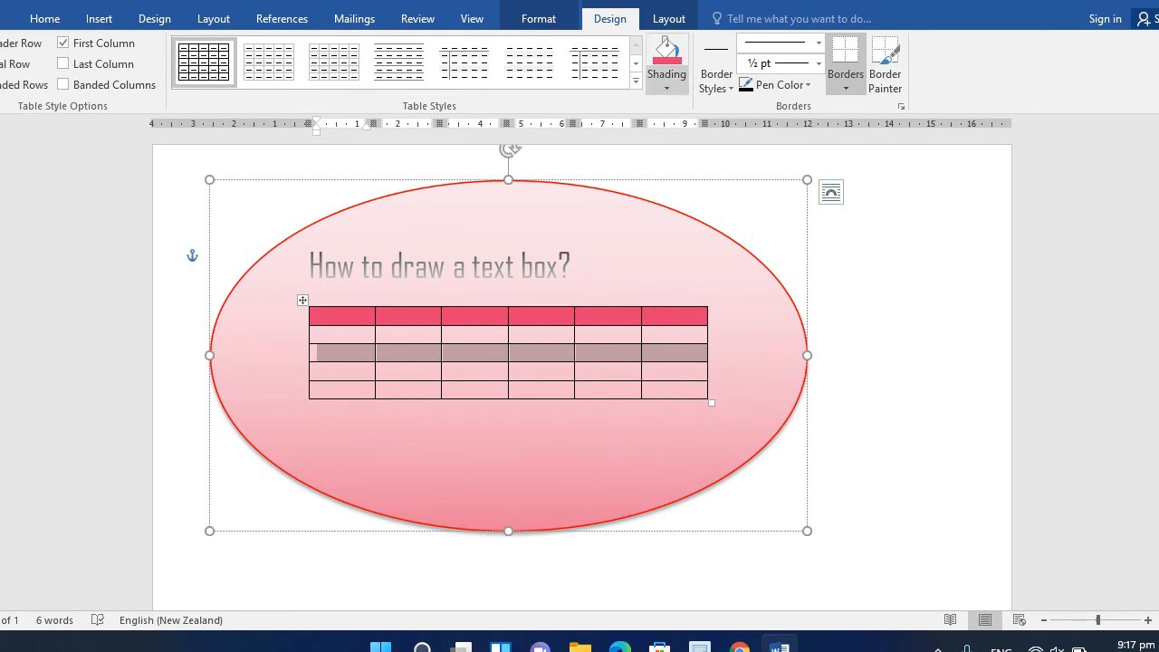
left_click(667, 88)
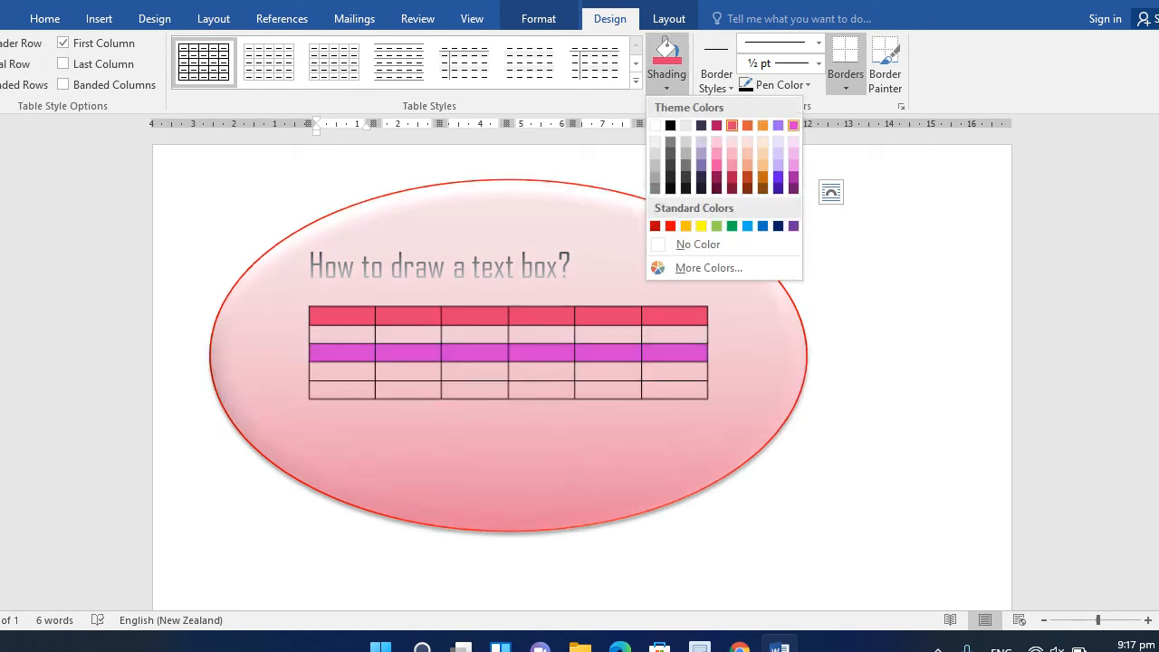
left_click(793, 125)
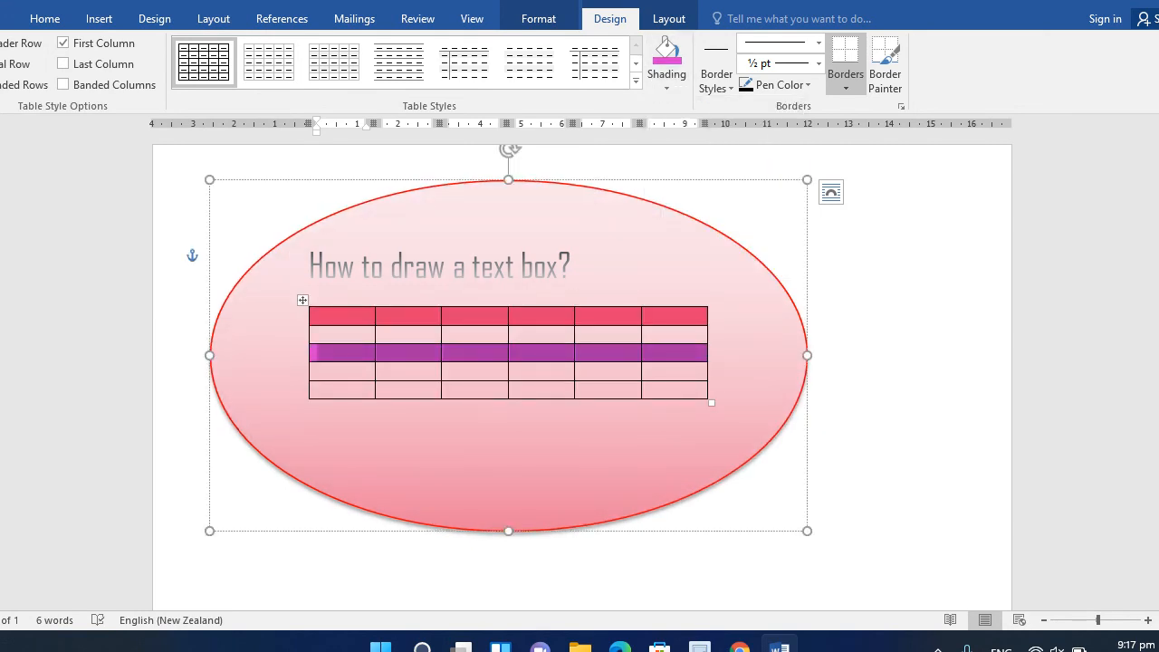
left_click_drag(313, 389, 702, 389)
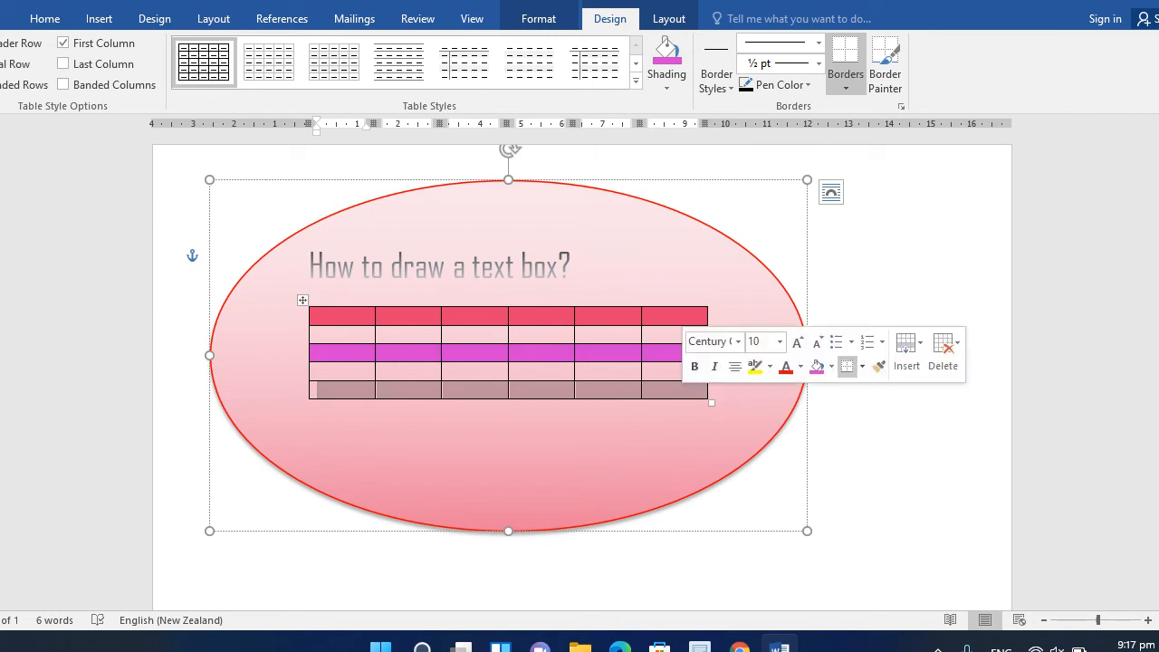
left_click(667, 88)
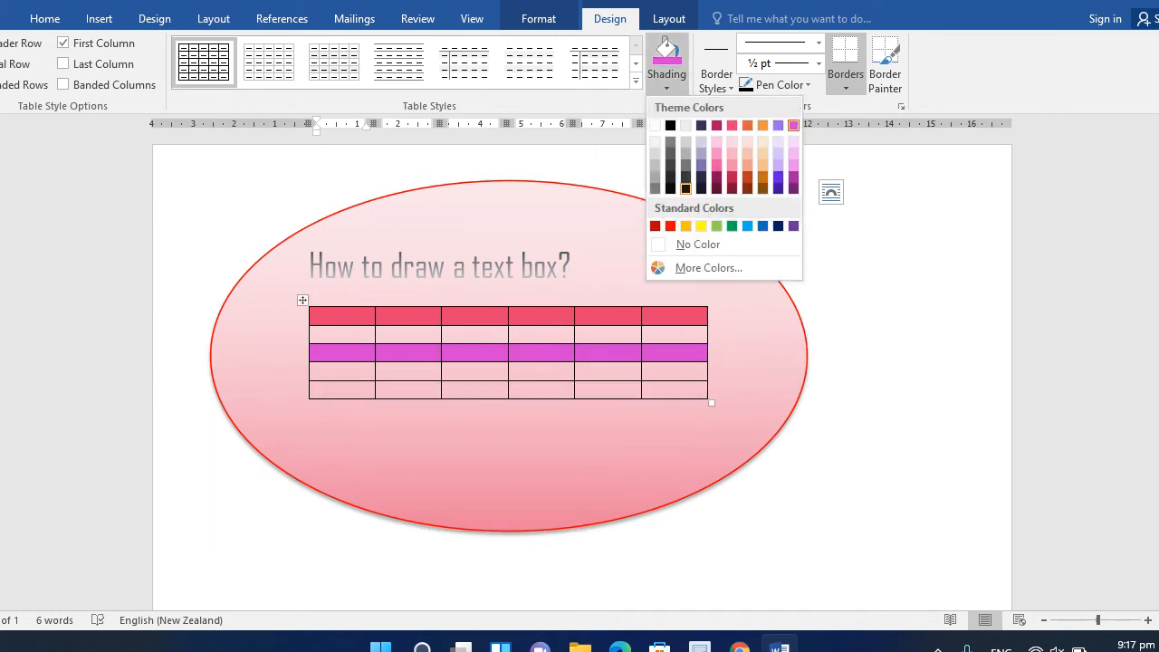
left_click(686, 188)
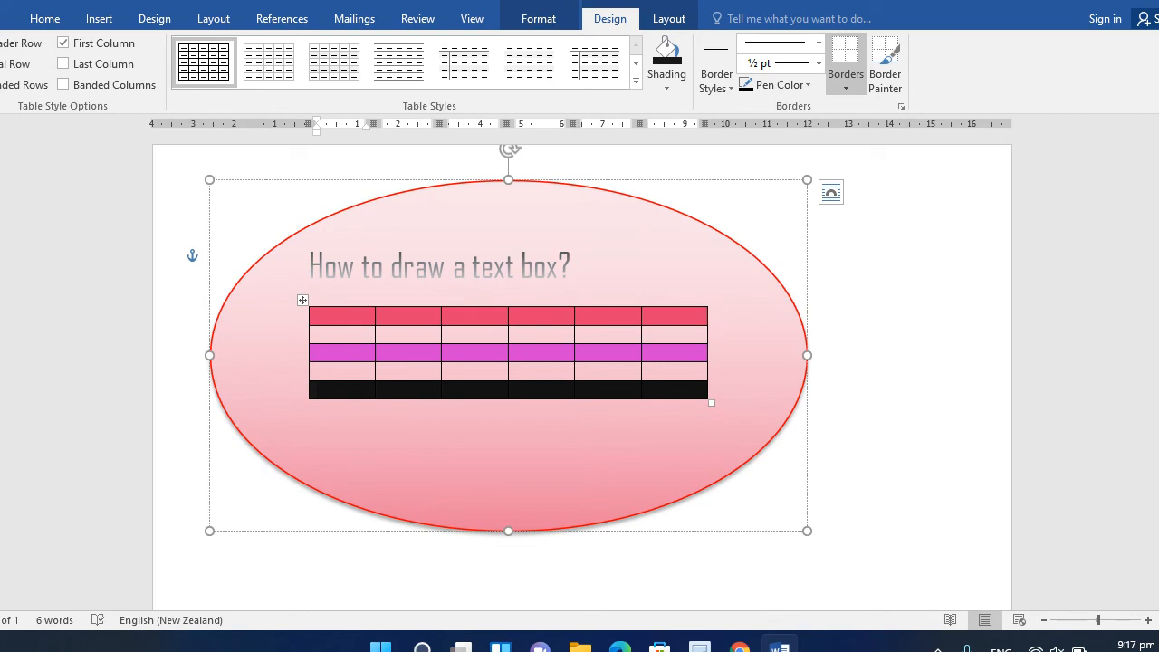
left_click(256, 264)
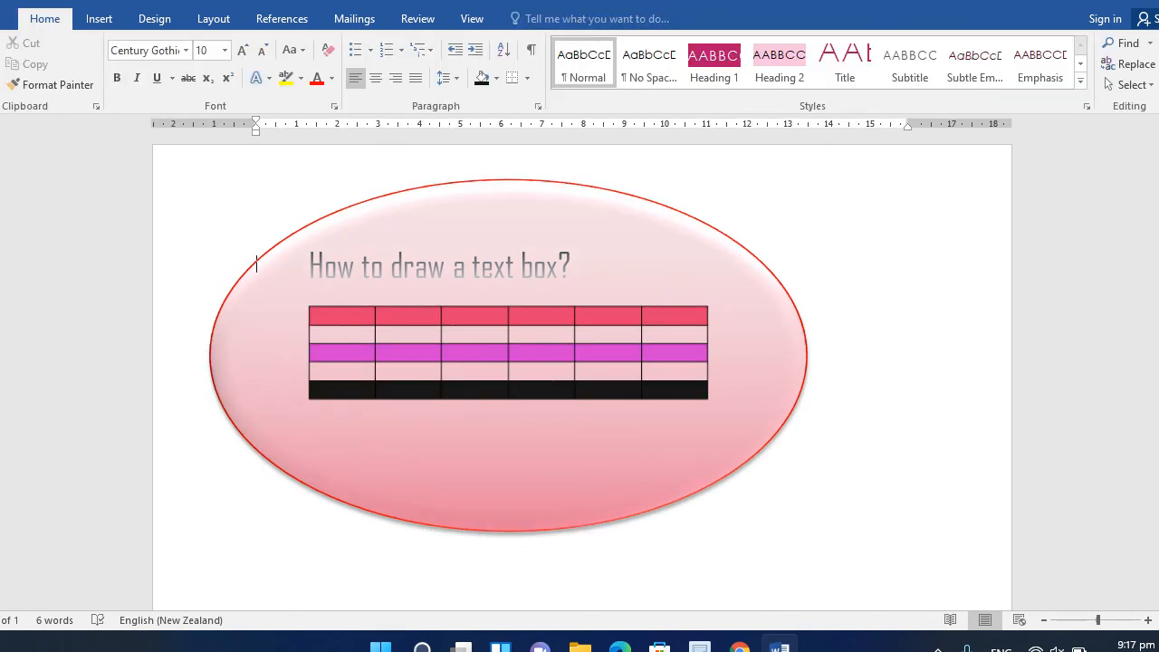
left_click(408, 354)
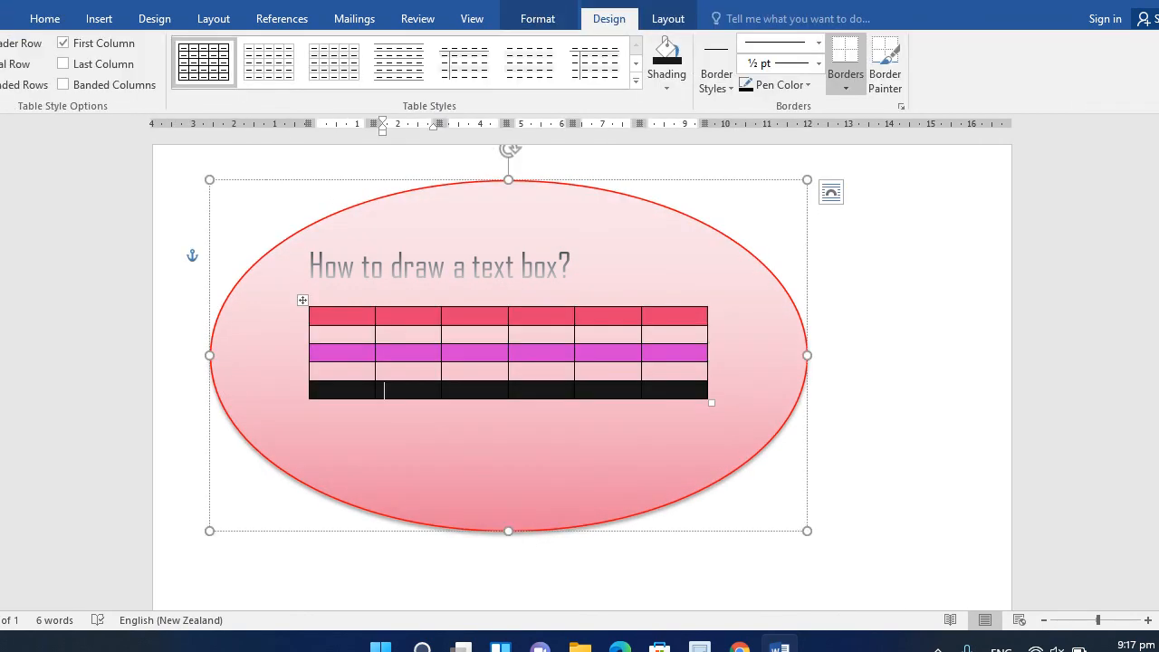
left_click_drag(302, 300, 249, 296)
key("ctrl+z")
left_click(308, 416)
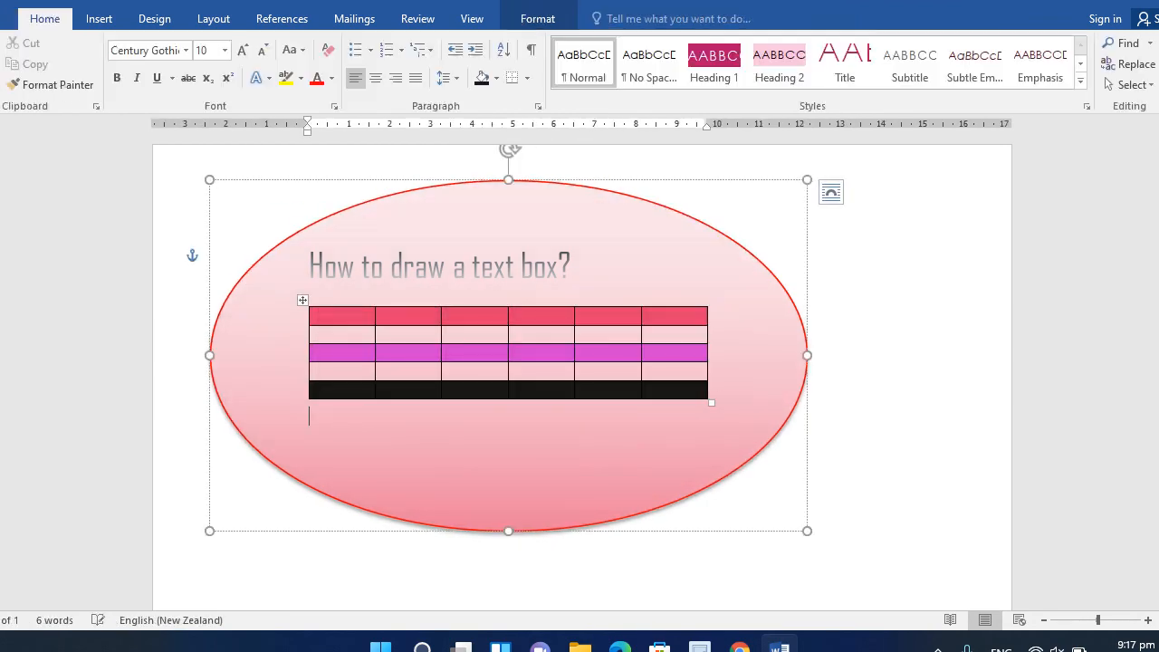
- Widen the table's first column slightly by moving the table's left edge outward
mouse_move(302, 326)
left_click_drag(309, 335, 288, 335)
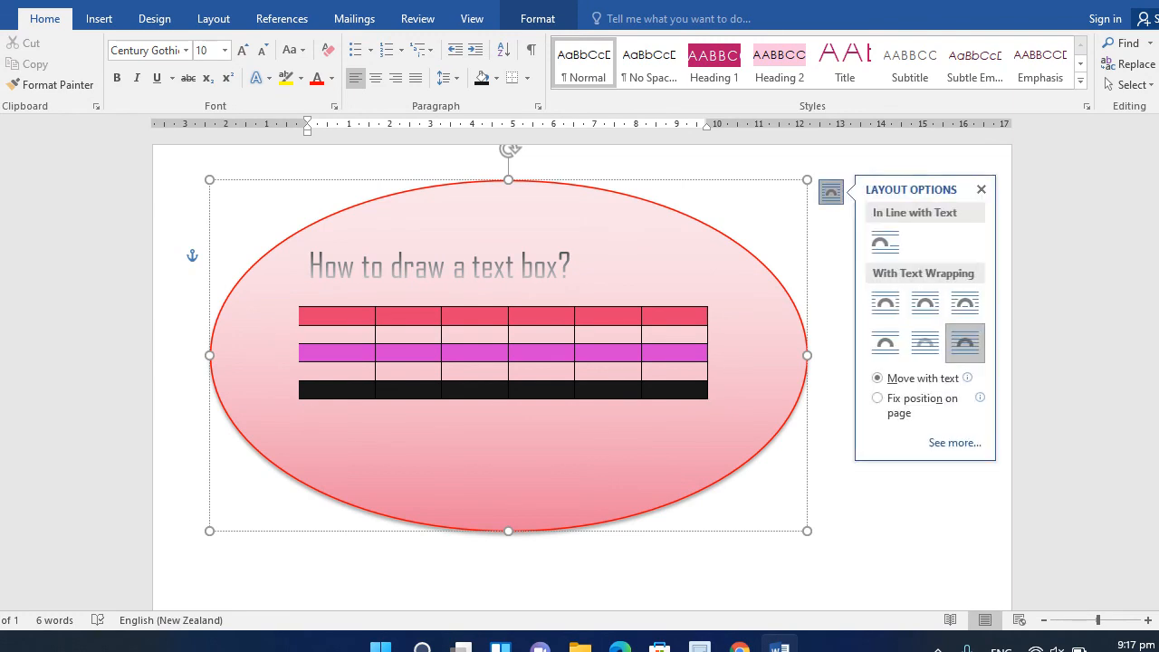
left_click(257, 264)
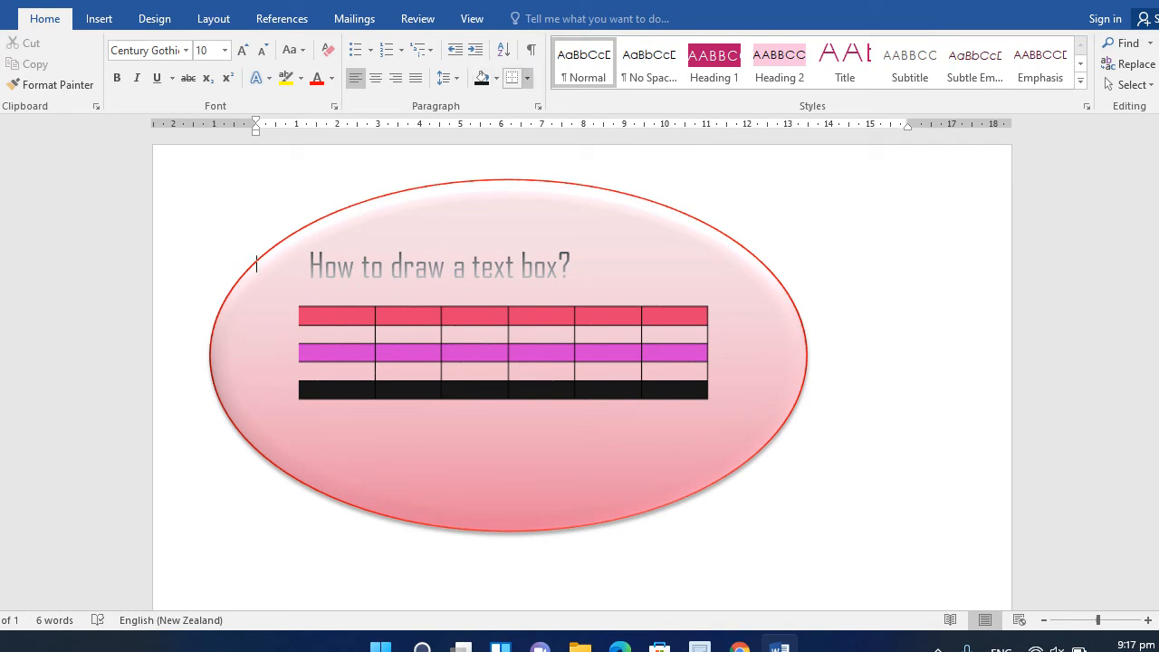
- Try to remove borders with the No Border option while no table cells are selected
left_click(527, 78)
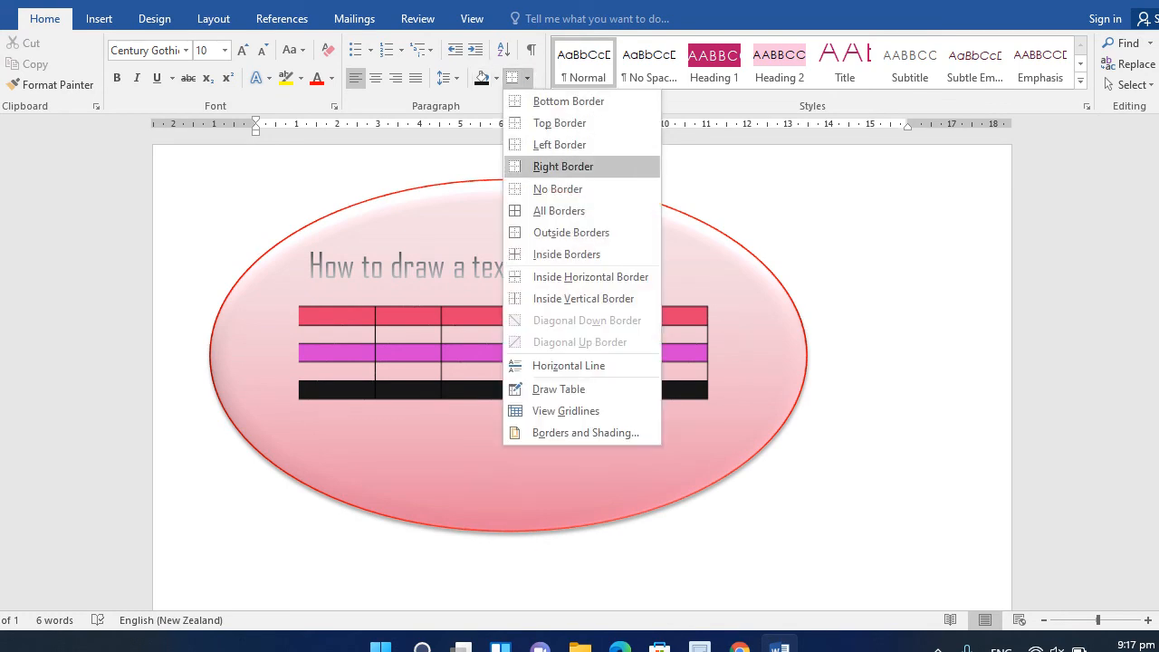
left_click(558, 188)
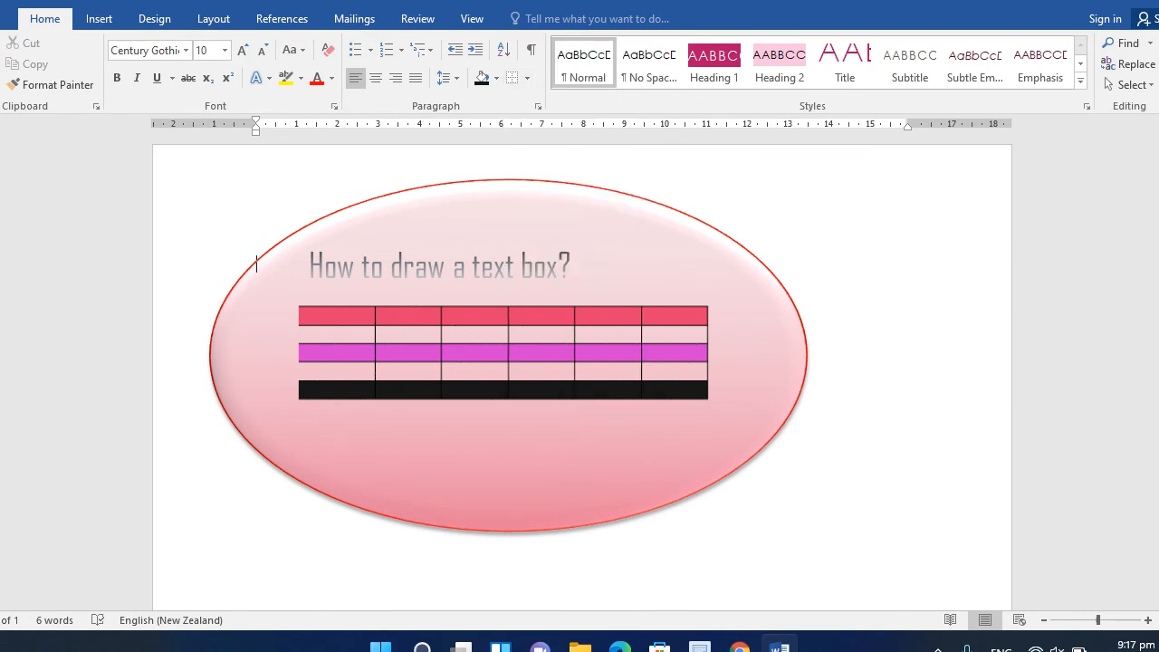
left_click(309, 416)
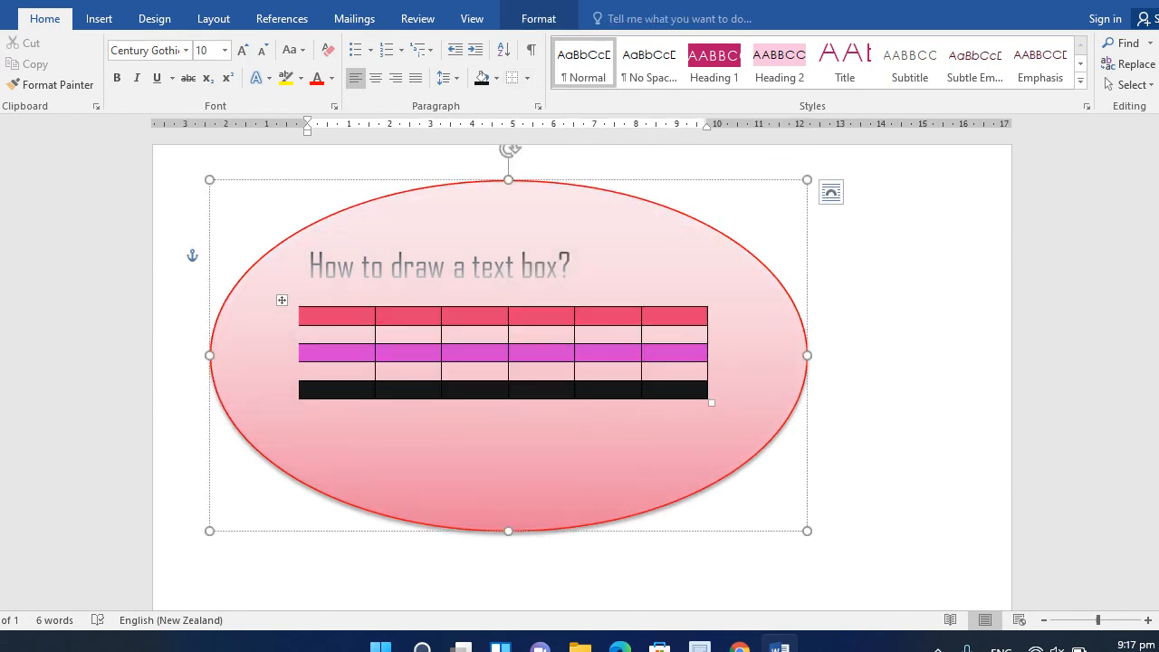
left_click(521, 78)
- Merge all five cells of the table's first column into a single cell
left_click_drag(310, 316, 318, 384)
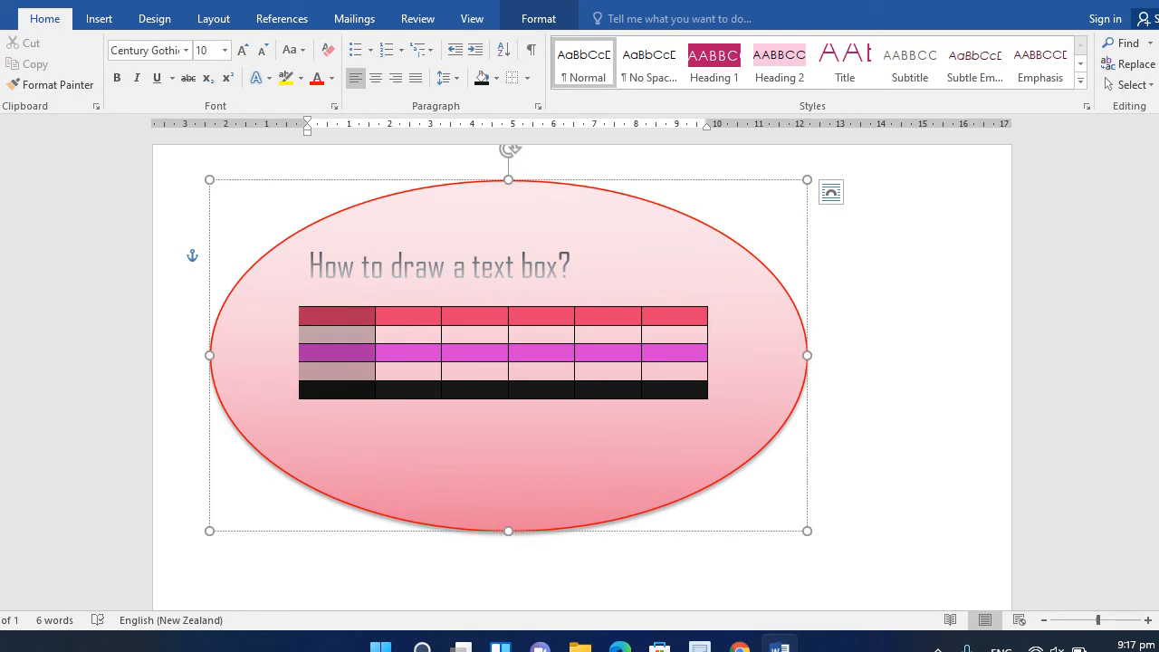
right_click(314, 324)
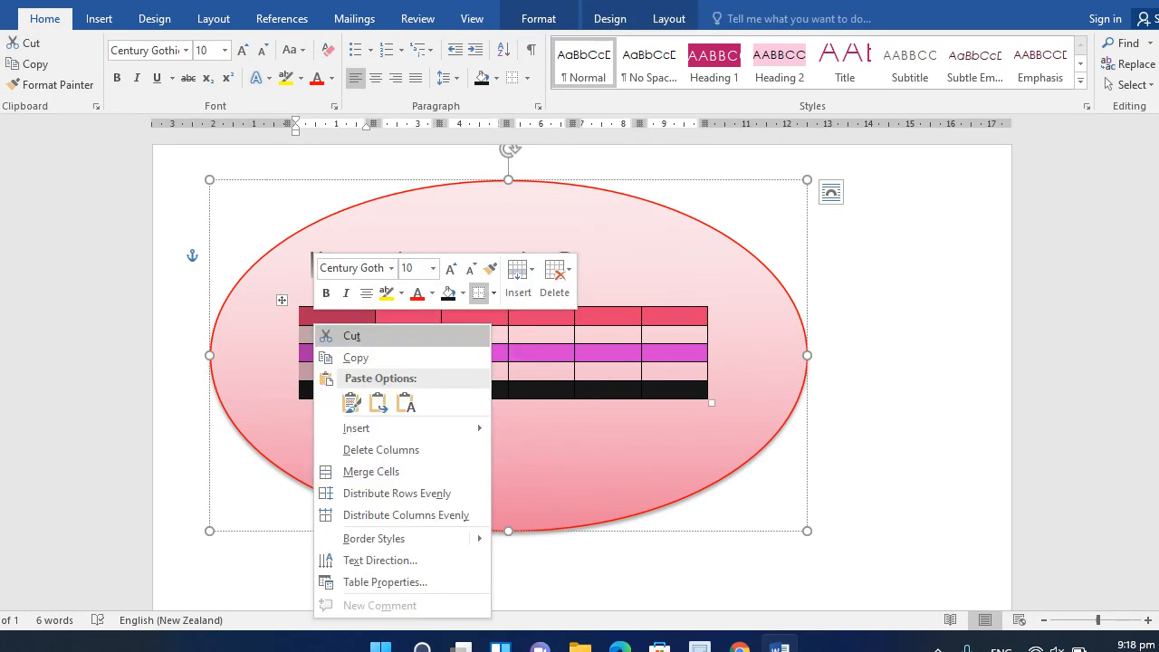
left_click(372, 472)
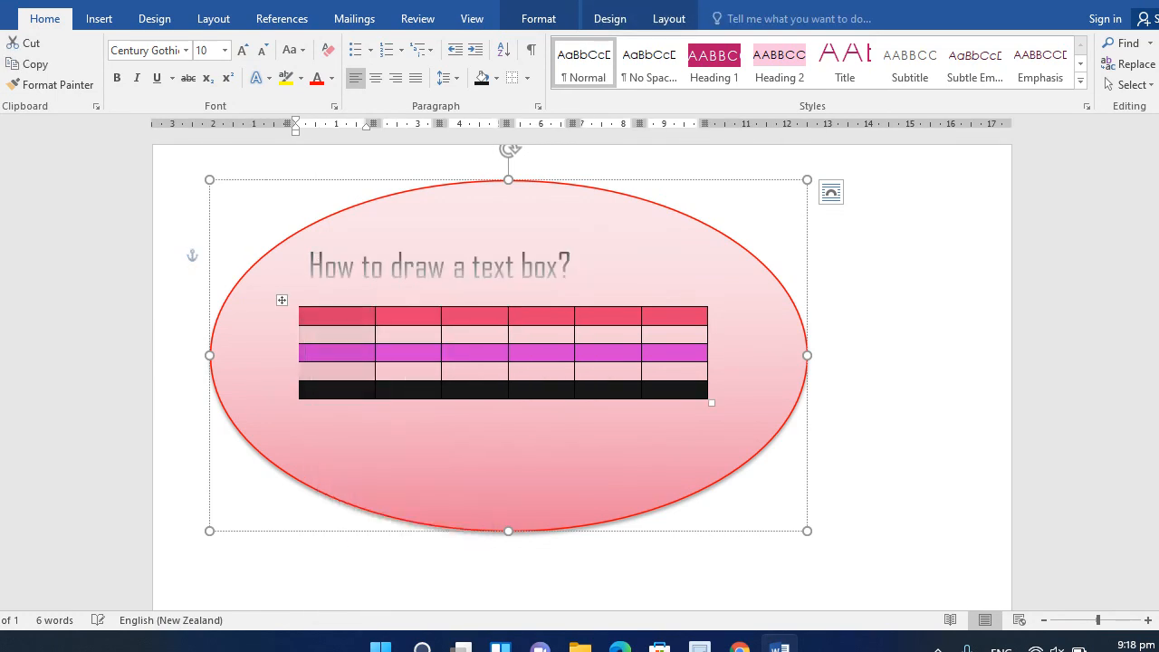
left_click(310, 416)
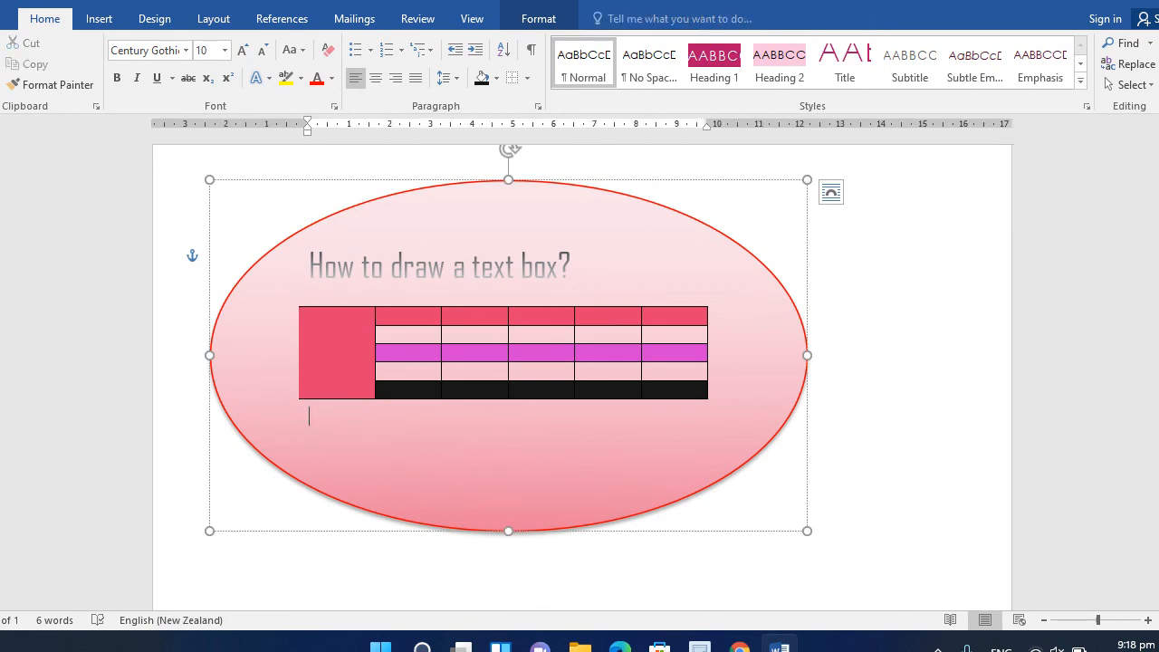
- Merge all five cells of the table's fourth column into a single cell
left_click_drag(540, 316, 544, 390)
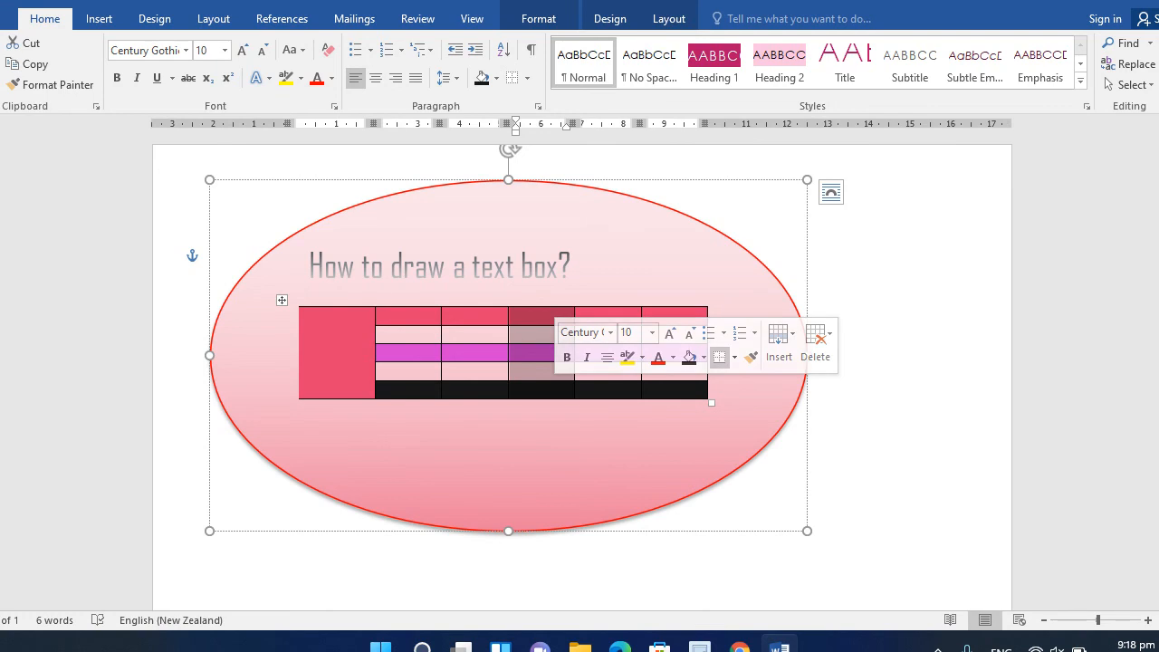
right_click(530, 318)
left_click(580, 465)
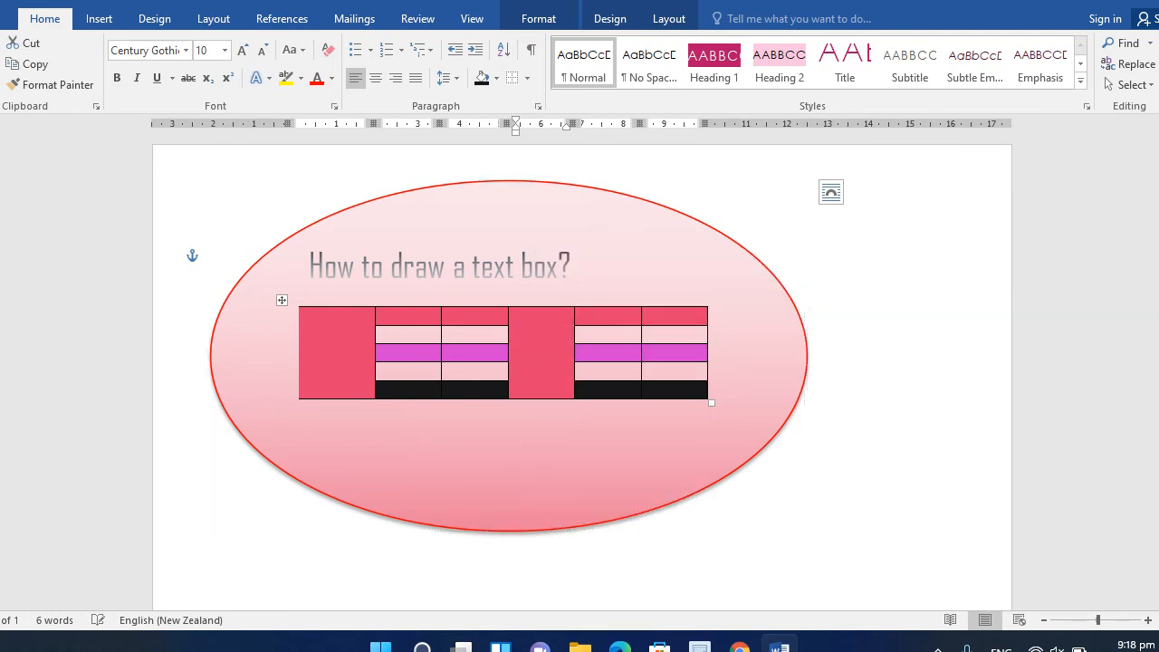
left_click(310, 414)
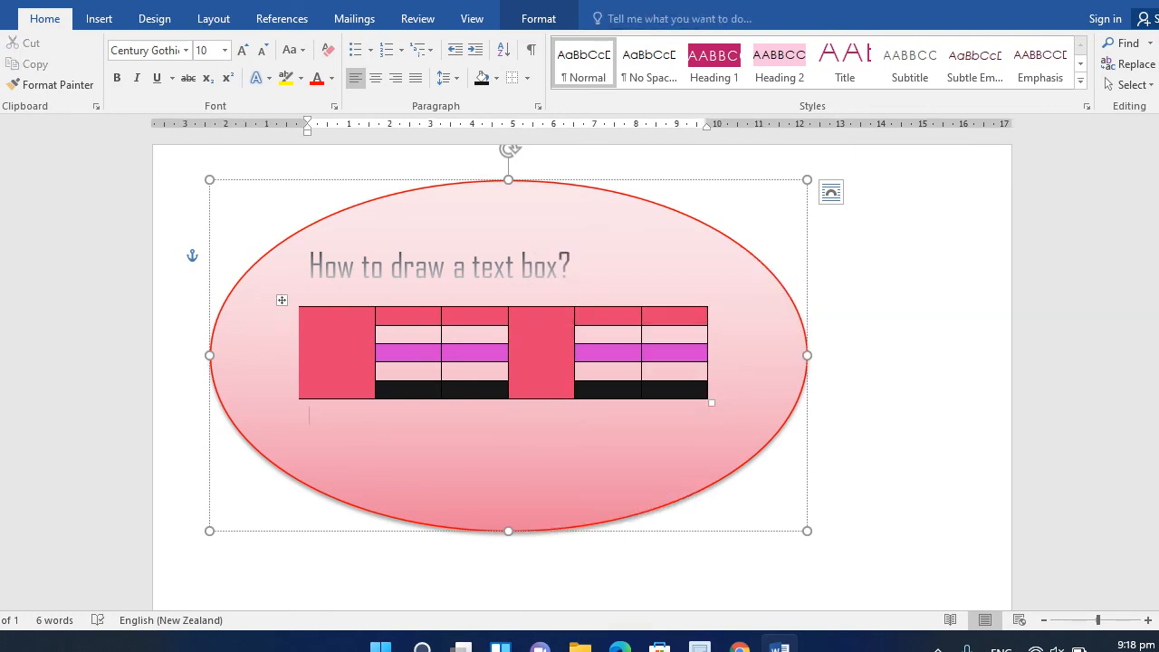
left_click(256, 264)
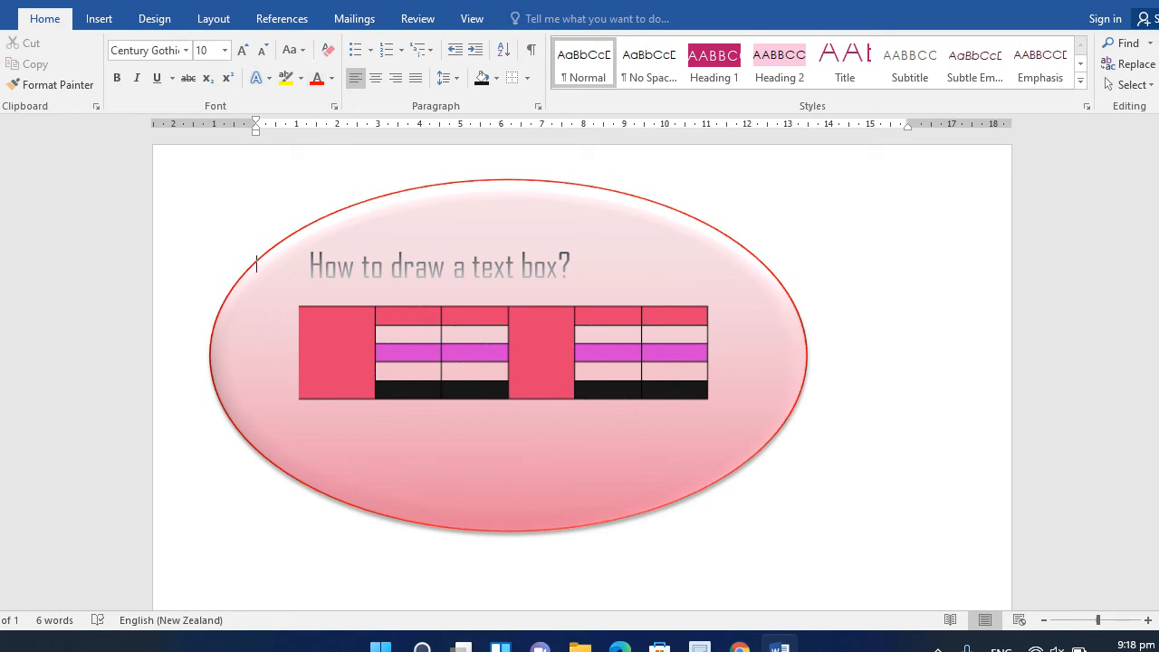
- Recolour the heading "How to draw a text box?" with the dark pink theme colour
left_click(508, 355)
left_click_drag(580, 267, 308, 267)
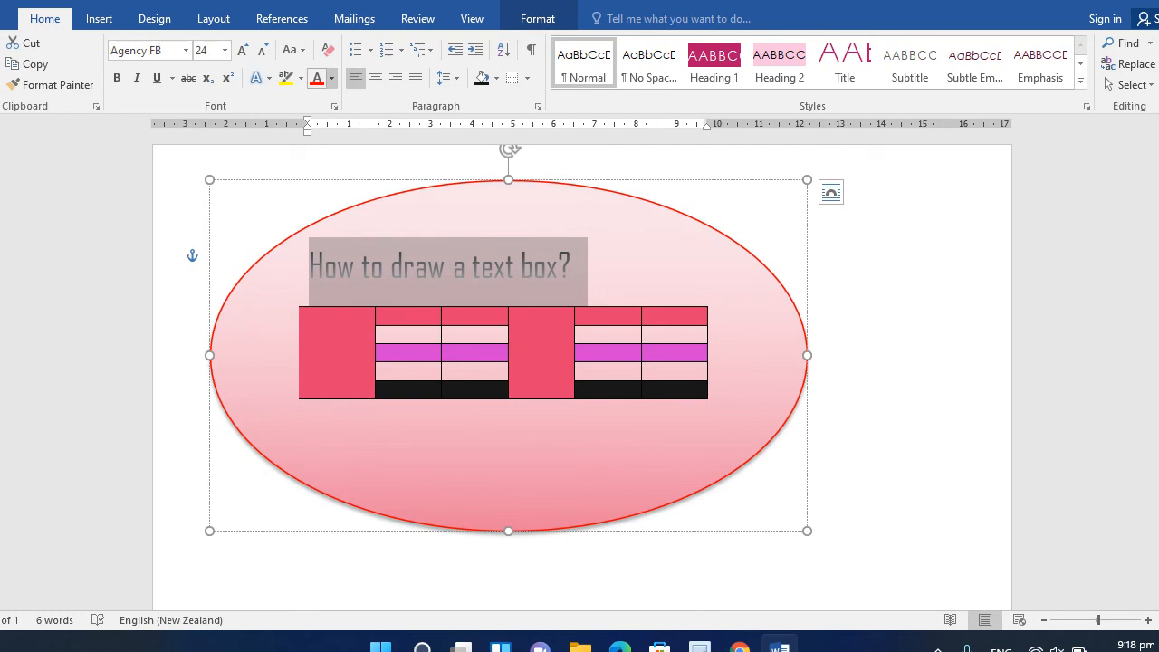
left_click(331, 78)
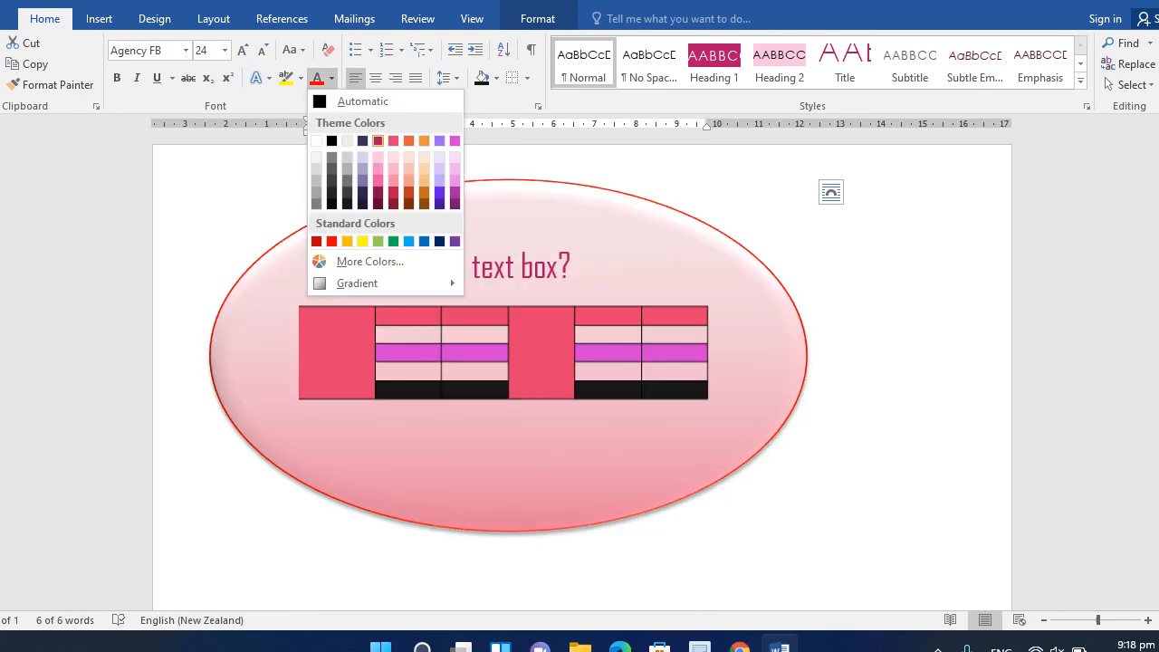
left_click(378, 140)
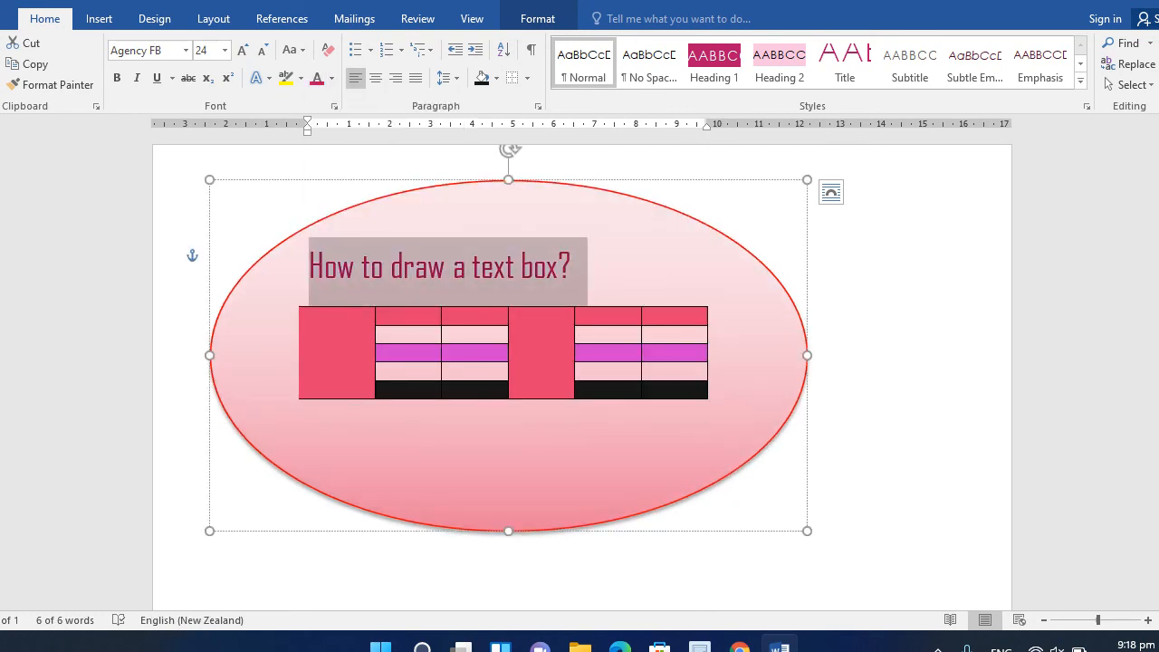
left_click(906, 344)
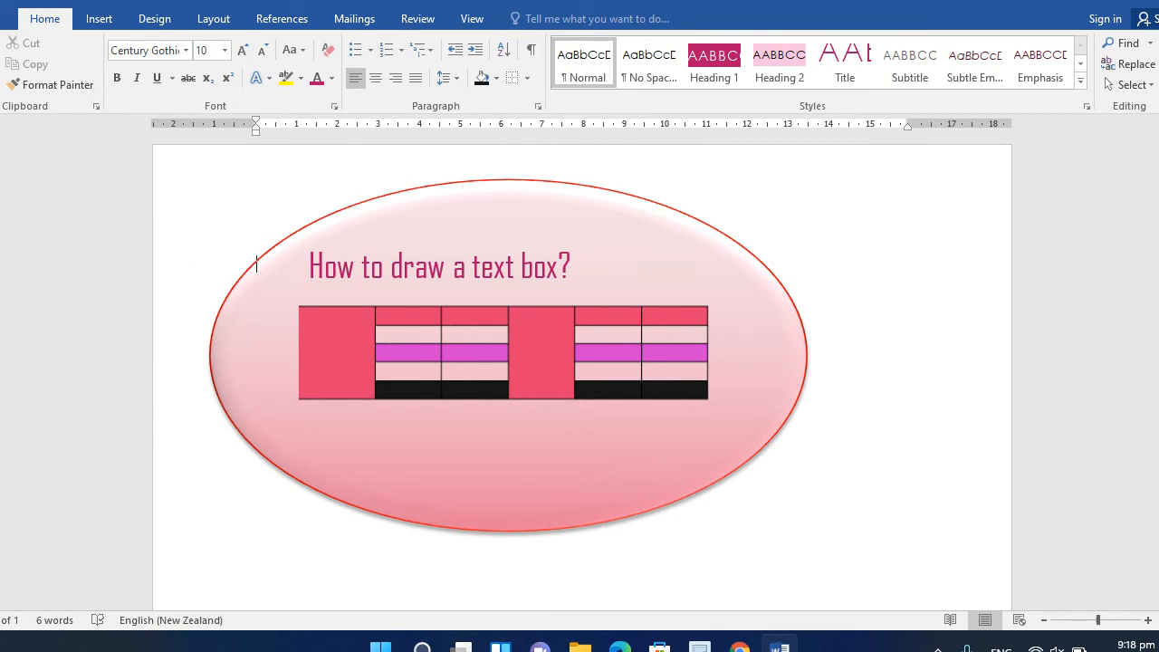
- Outline the heading text in the darkest shade of the purple theme colour
left_click_drag(573, 270, 303, 268)
left_click(266, 78)
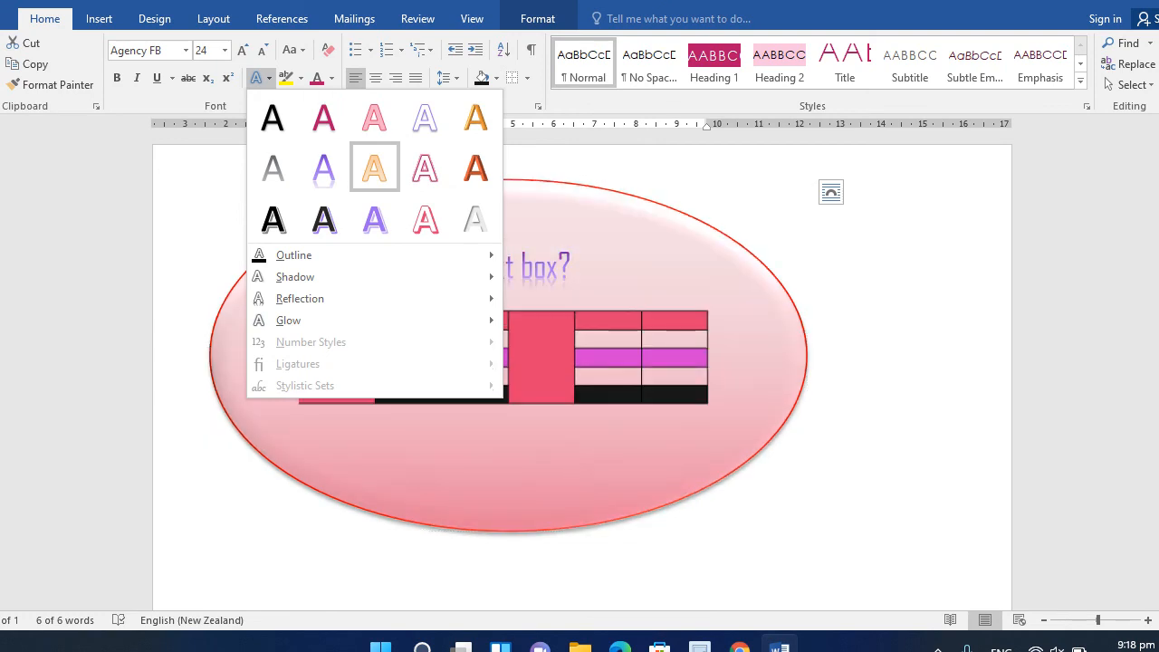
mouse_move(293, 254)
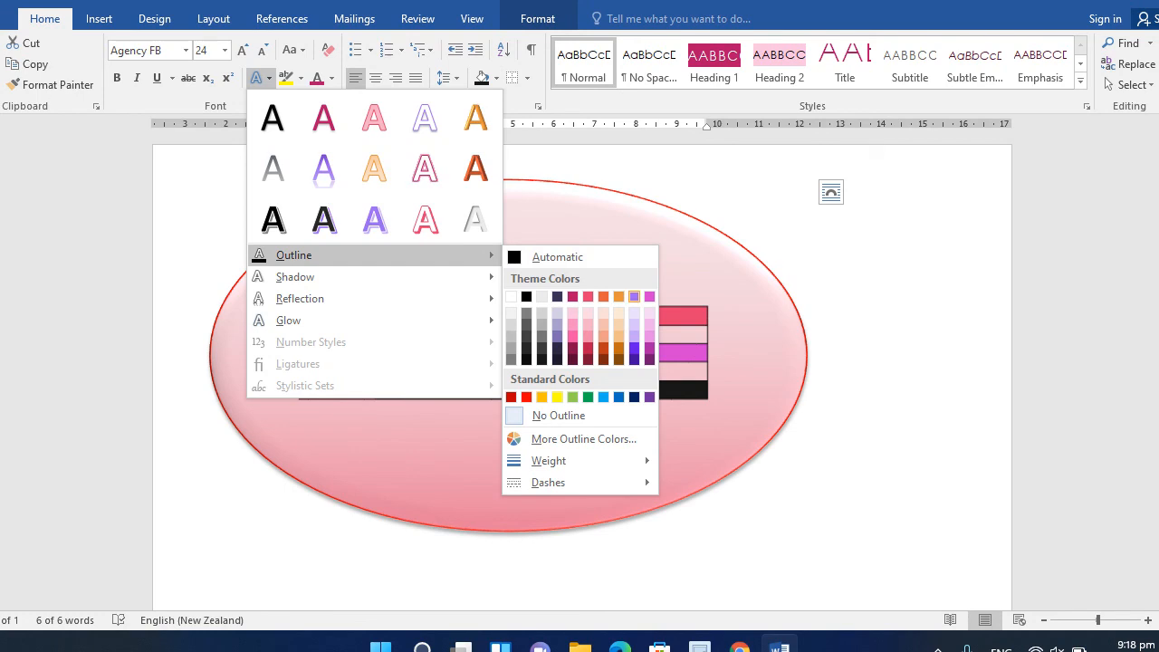
left_click(634, 360)
left_click(579, 270)
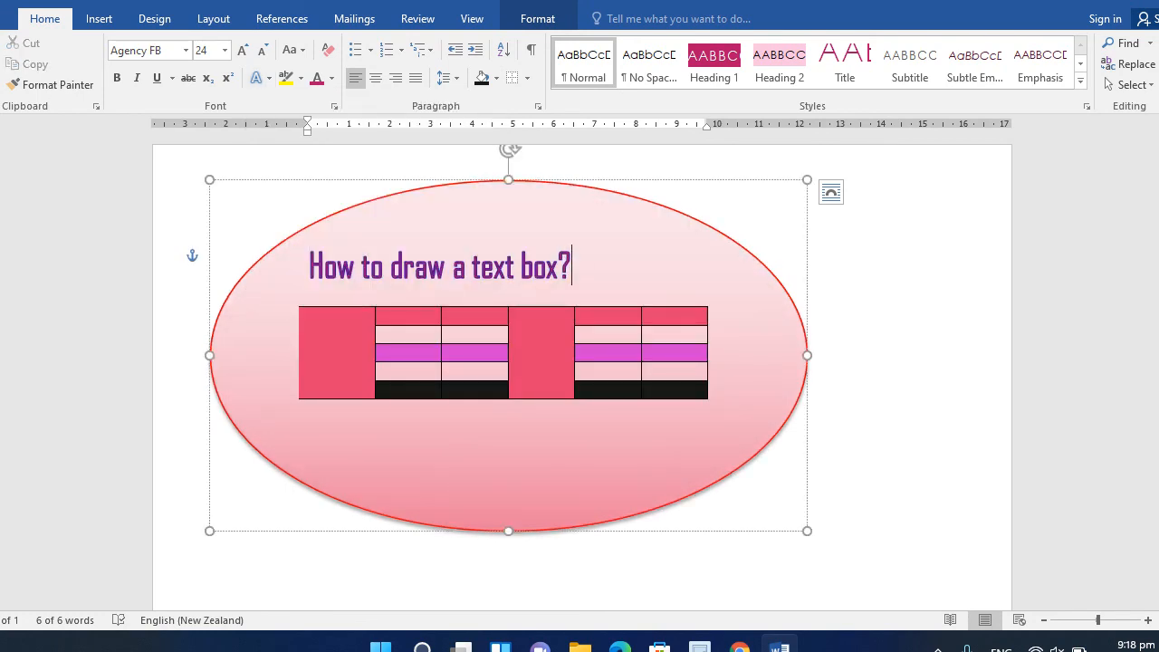
- Highlight the heading "How to draw a text box?" in turquoise
left_click_drag(580, 270, 311, 270)
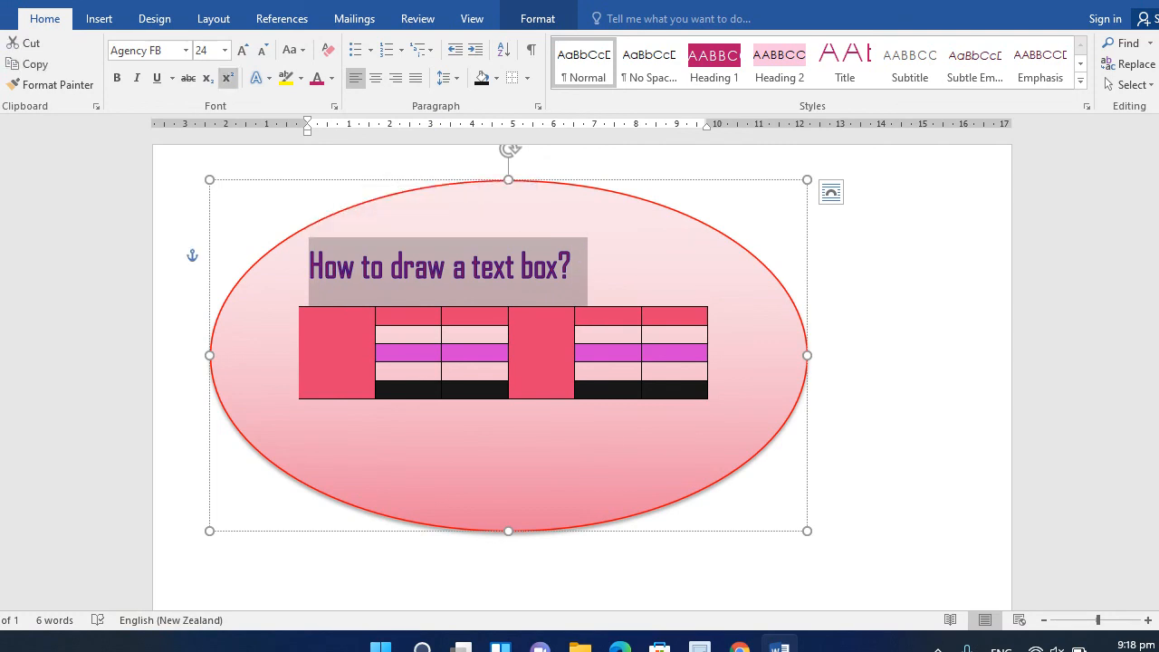
left_click(300, 78)
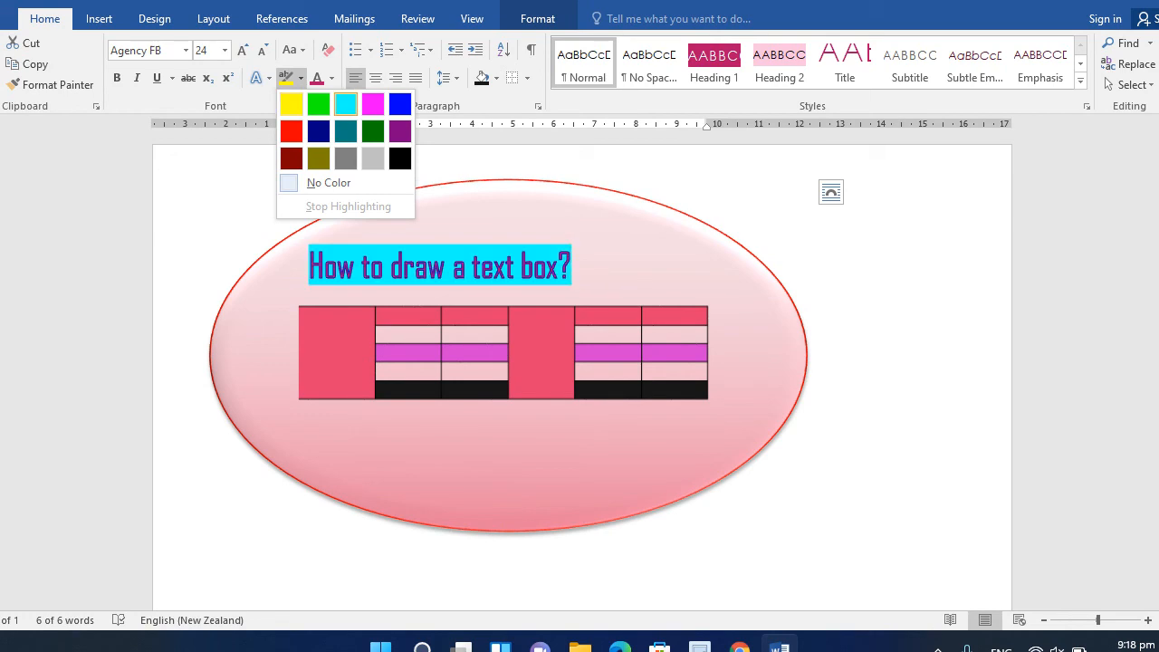
left_click(345, 104)
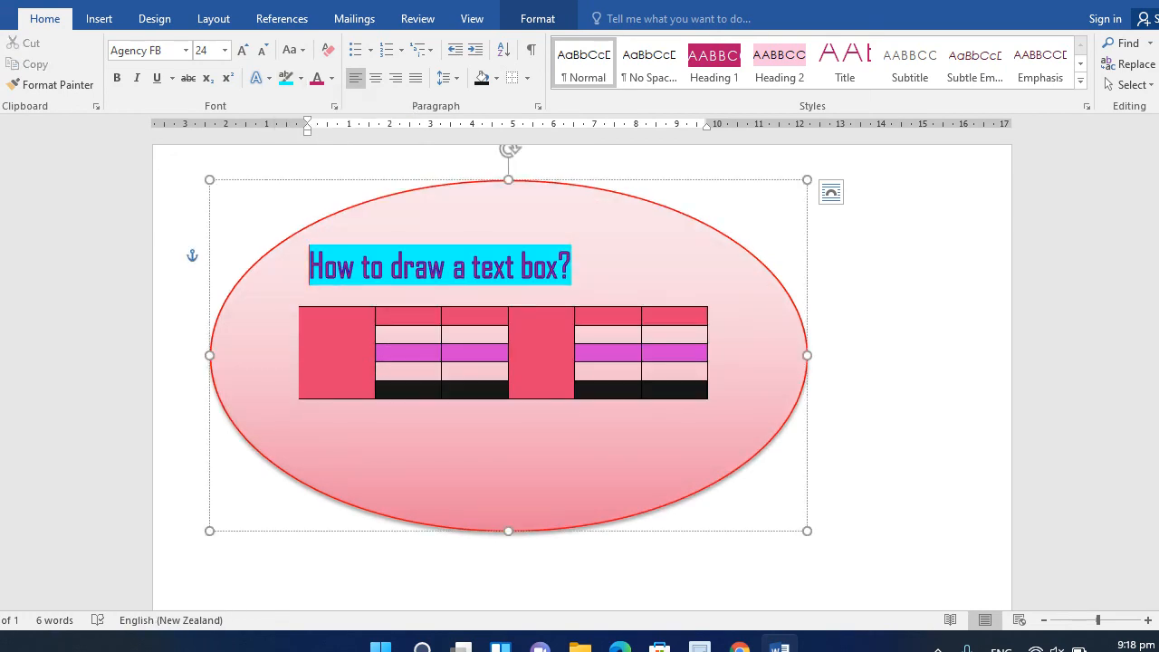
left_click(256, 265)
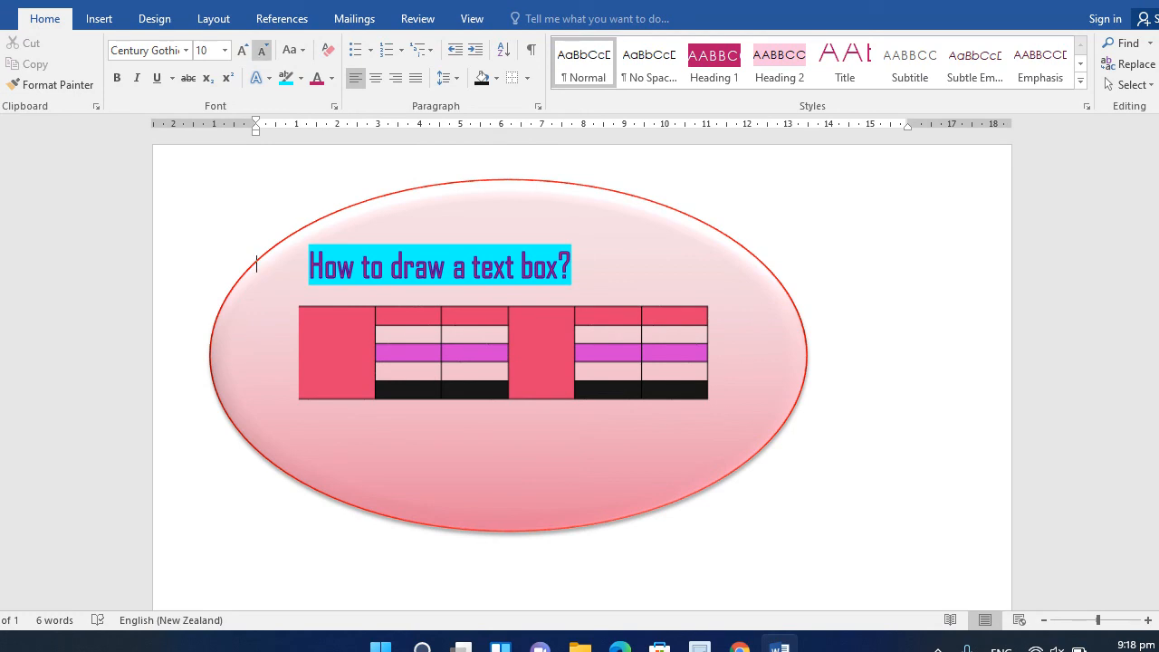
- Try the lowercase option without a selection, then select the heading text and apply sentence case to it
left_click(295, 50)
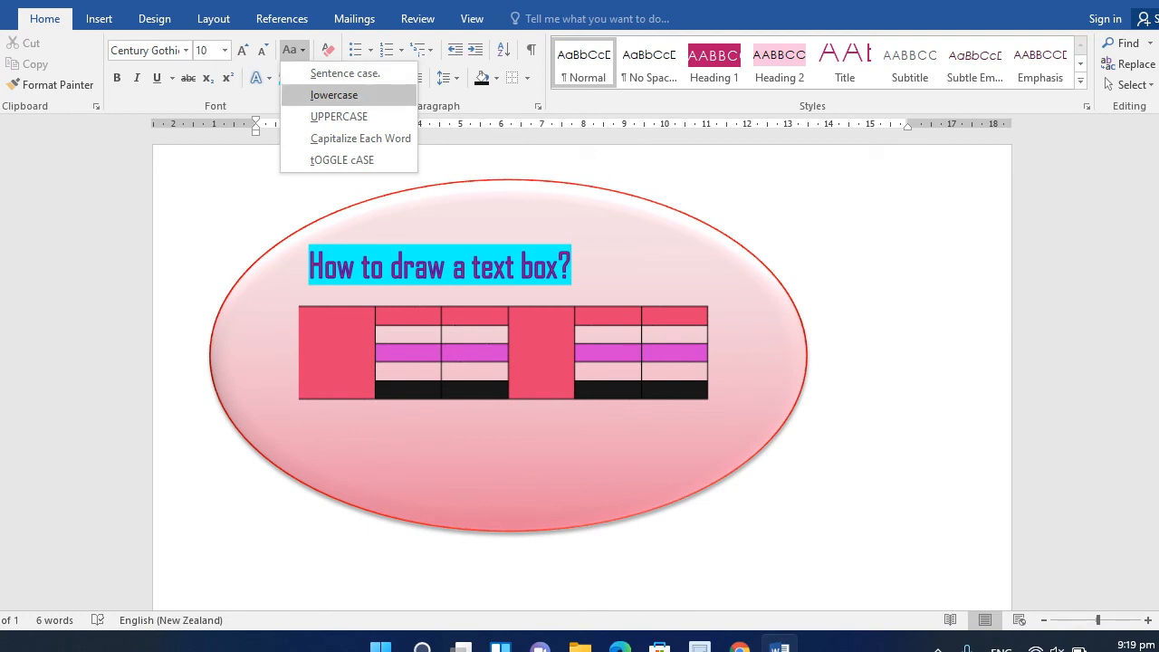
left_click(335, 96)
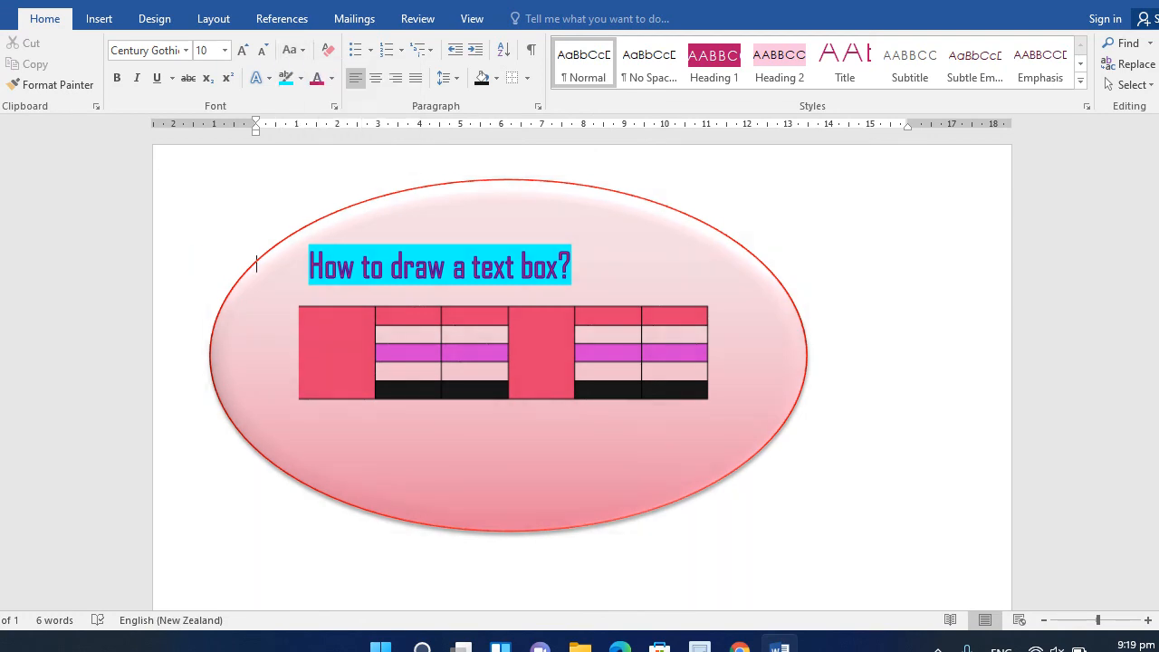
left_click_drag(573, 268, 309, 268)
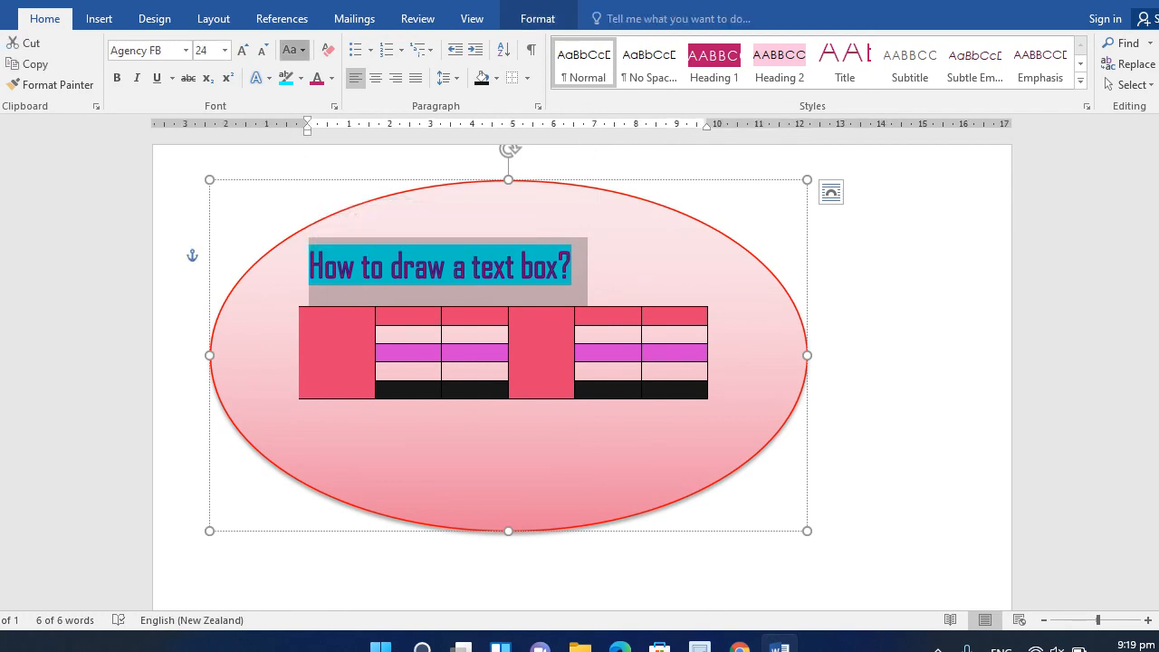
left_click(293, 50)
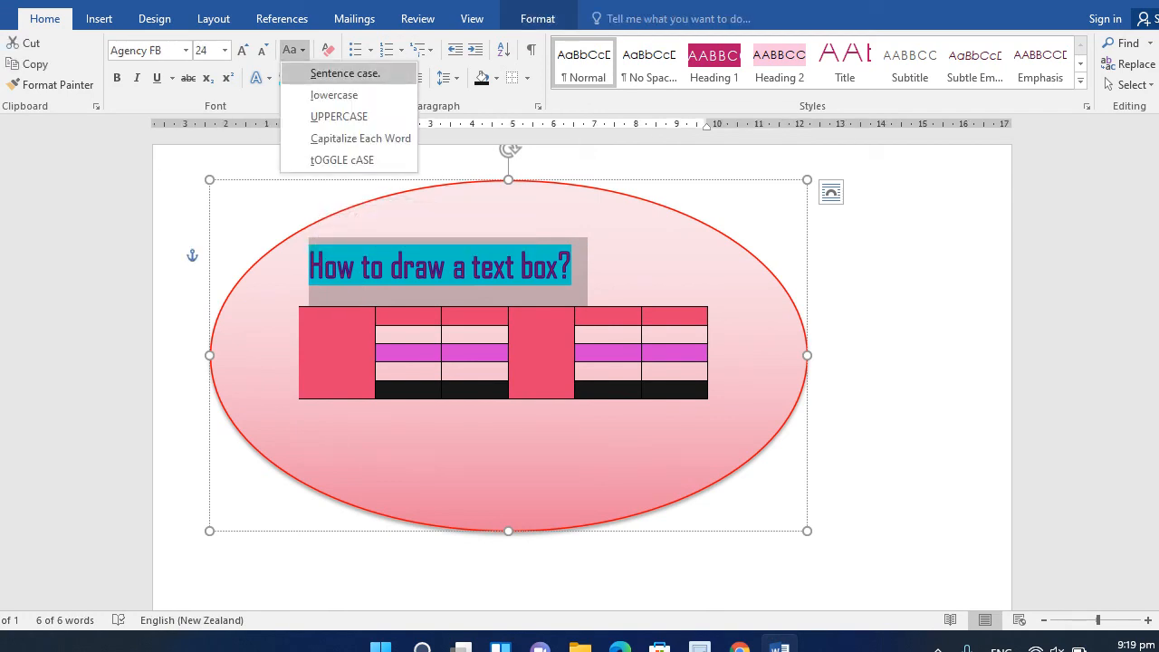
left_click(344, 73)
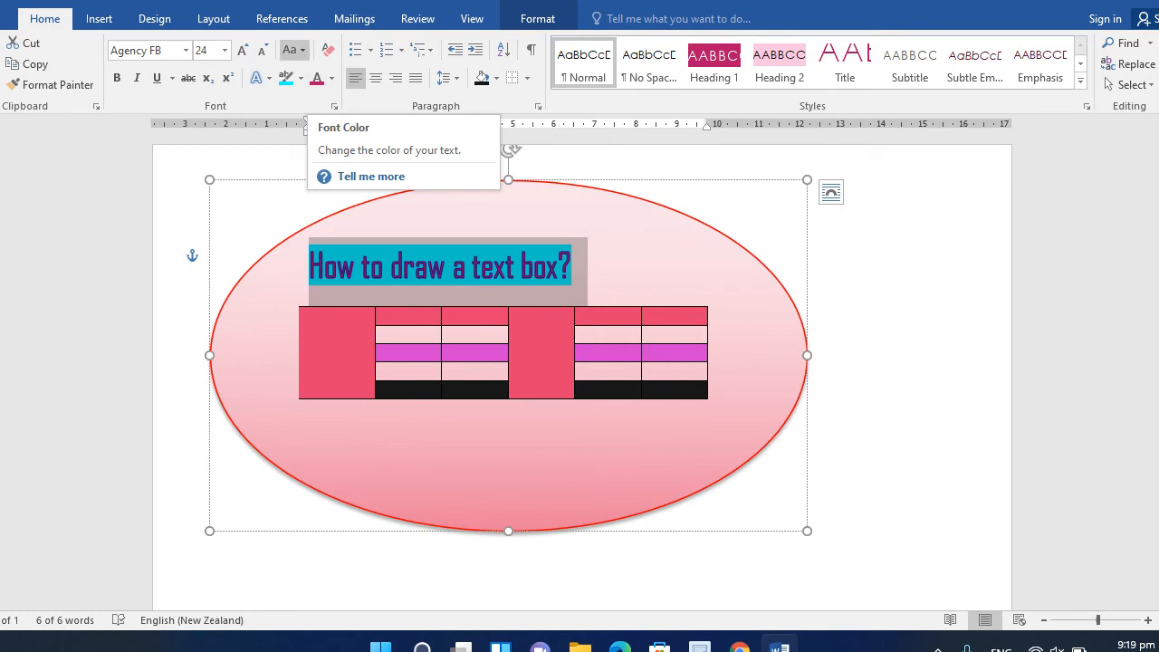
- Convert the selected heading text to lowercase and then to UPPERCASE
left_click(292, 50)
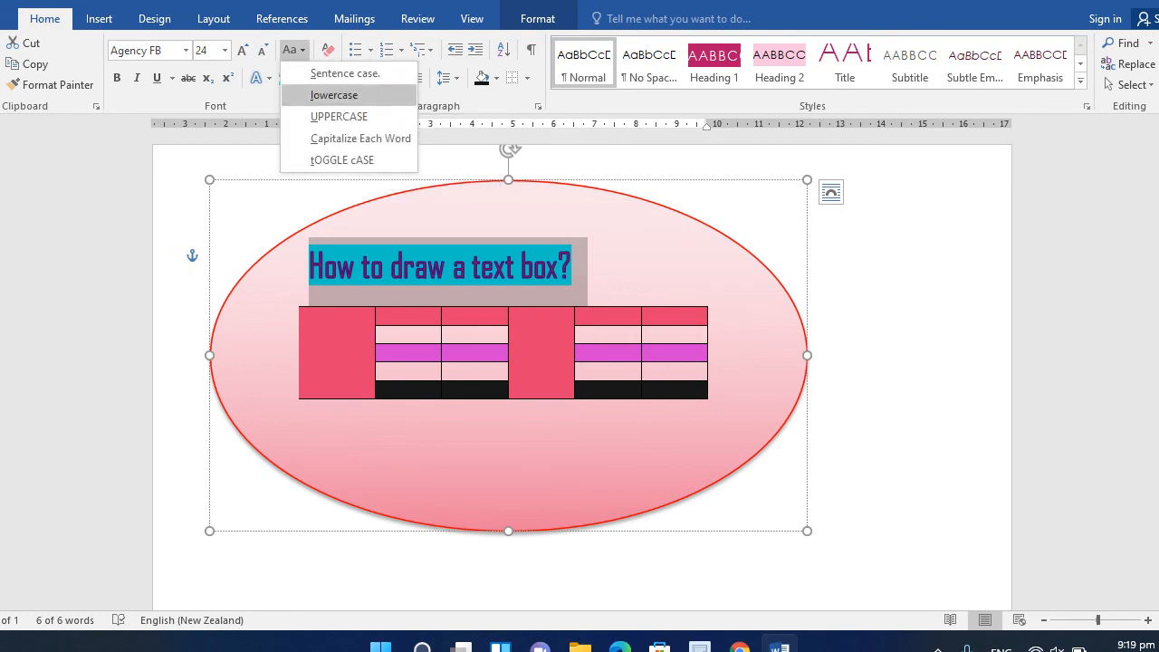
left_click(334, 95)
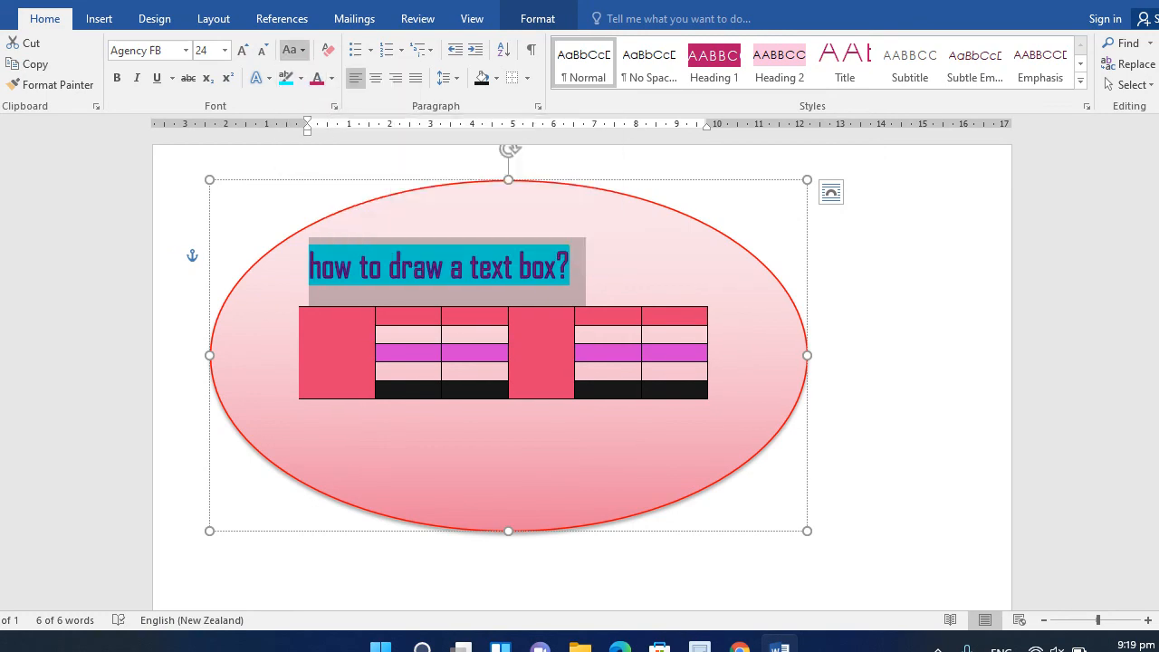
left_click(292, 50)
left_click(339, 116)
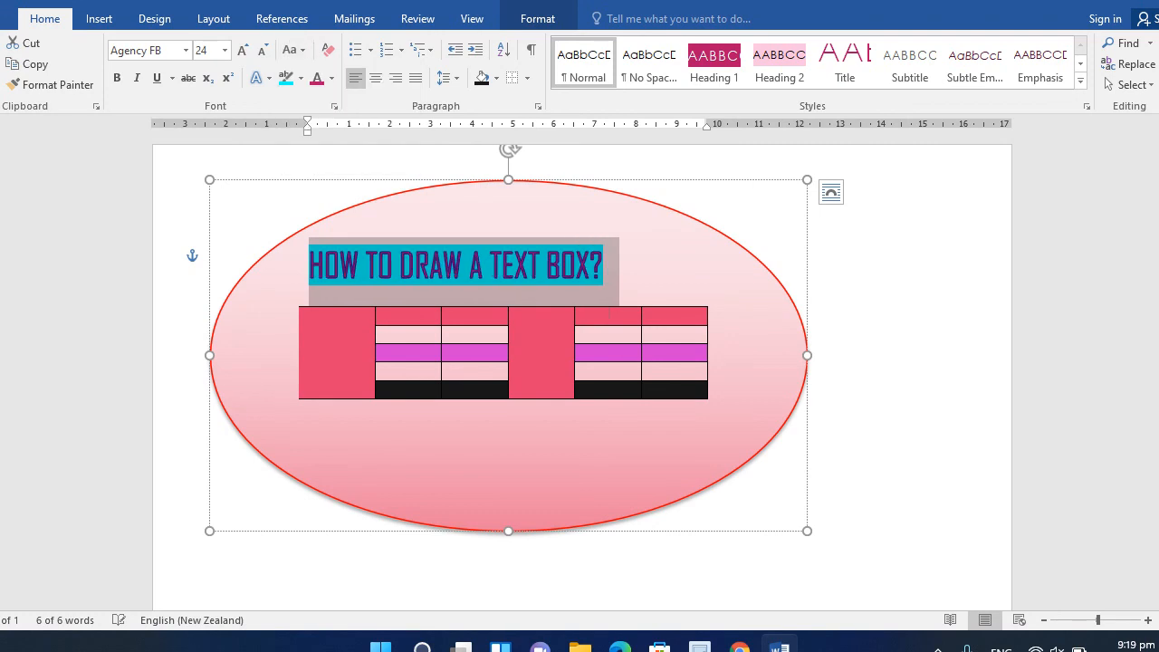
- Make the heading "HOW TO DRAW A TEXT BOX?" bold, italic and underlined
left_click(256, 263)
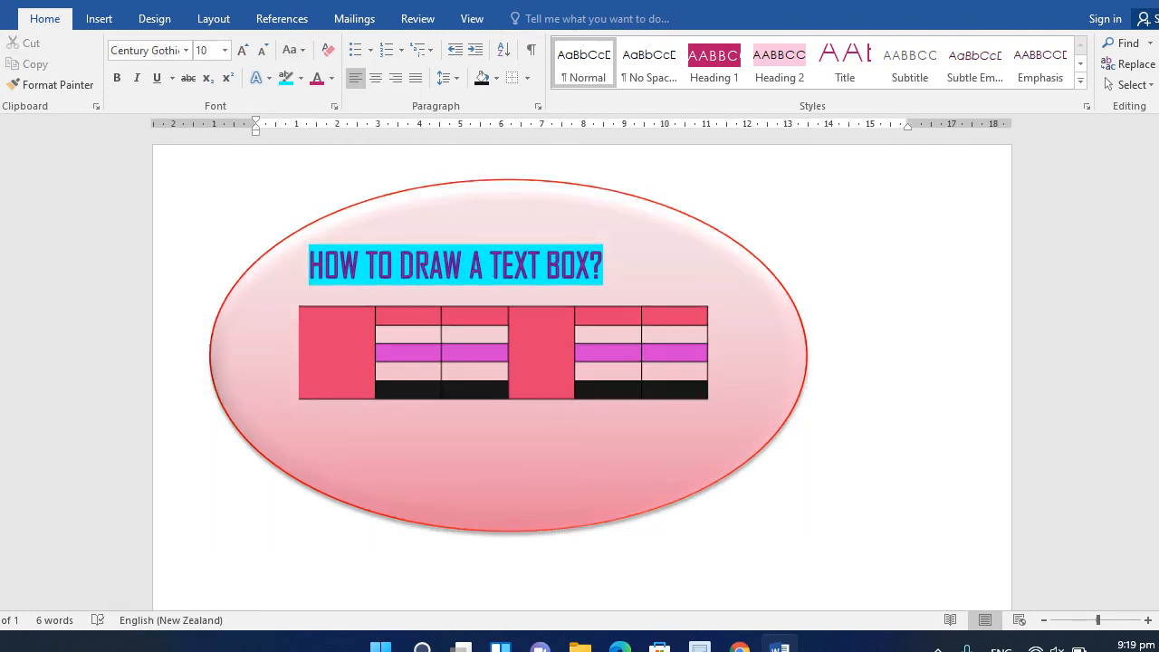
left_click_drag(604, 266, 309, 265)
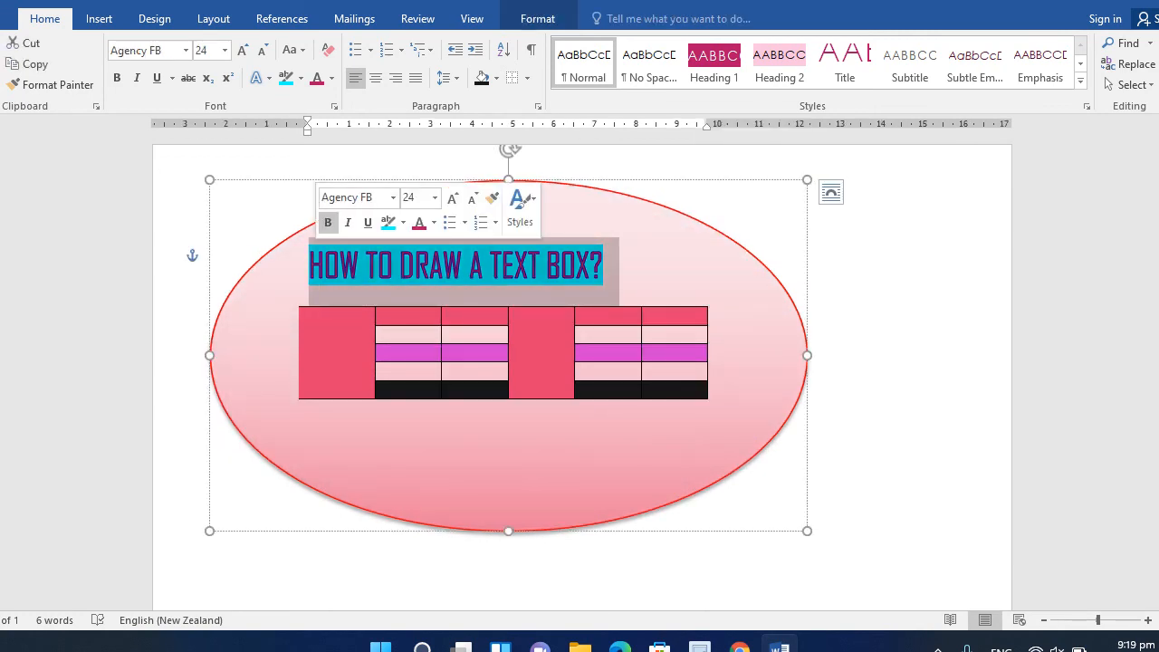
left_click(328, 222)
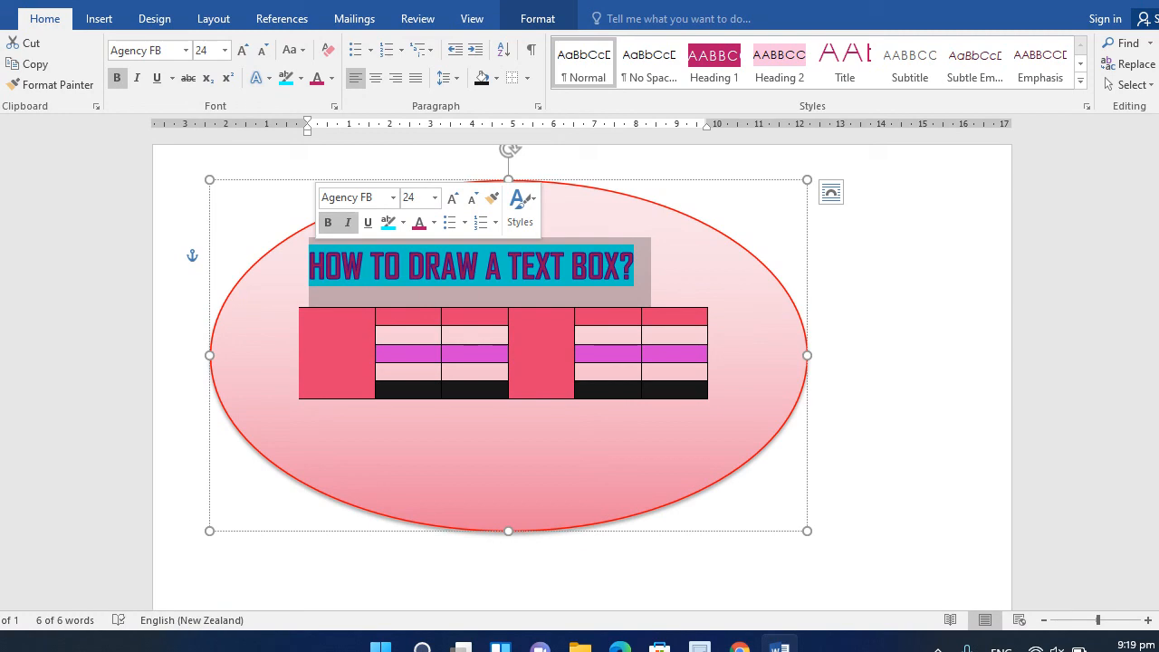
left_click(348, 222)
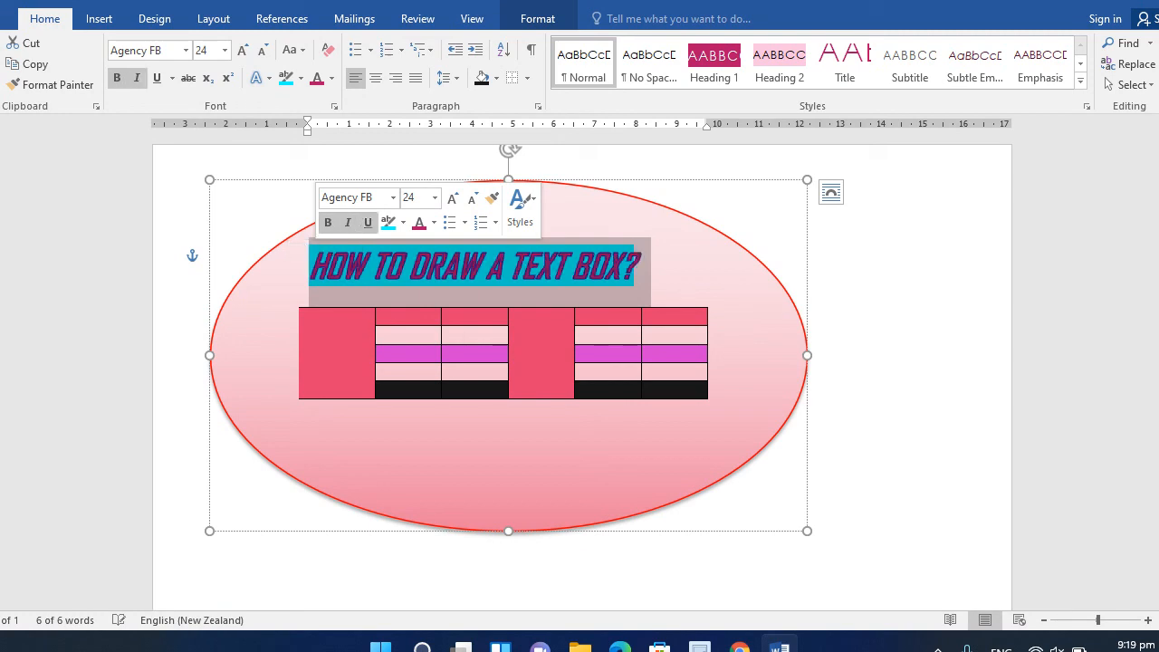
left_click(368, 222)
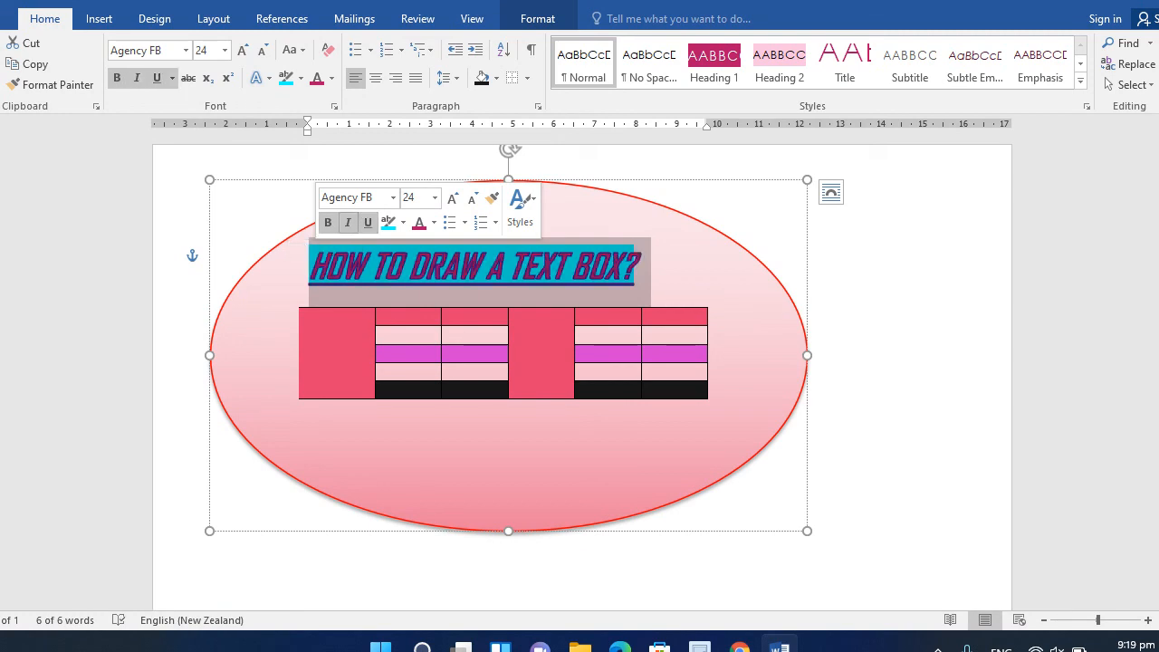
left_click(348, 222)
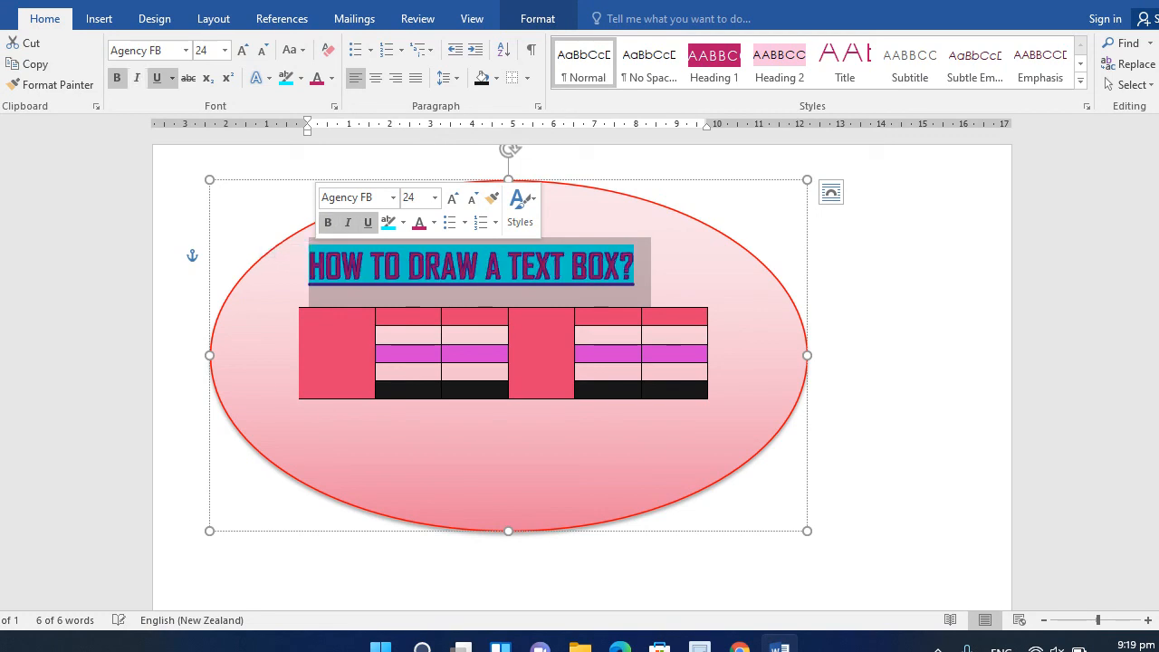
left_click(348, 221)
left_click(258, 261)
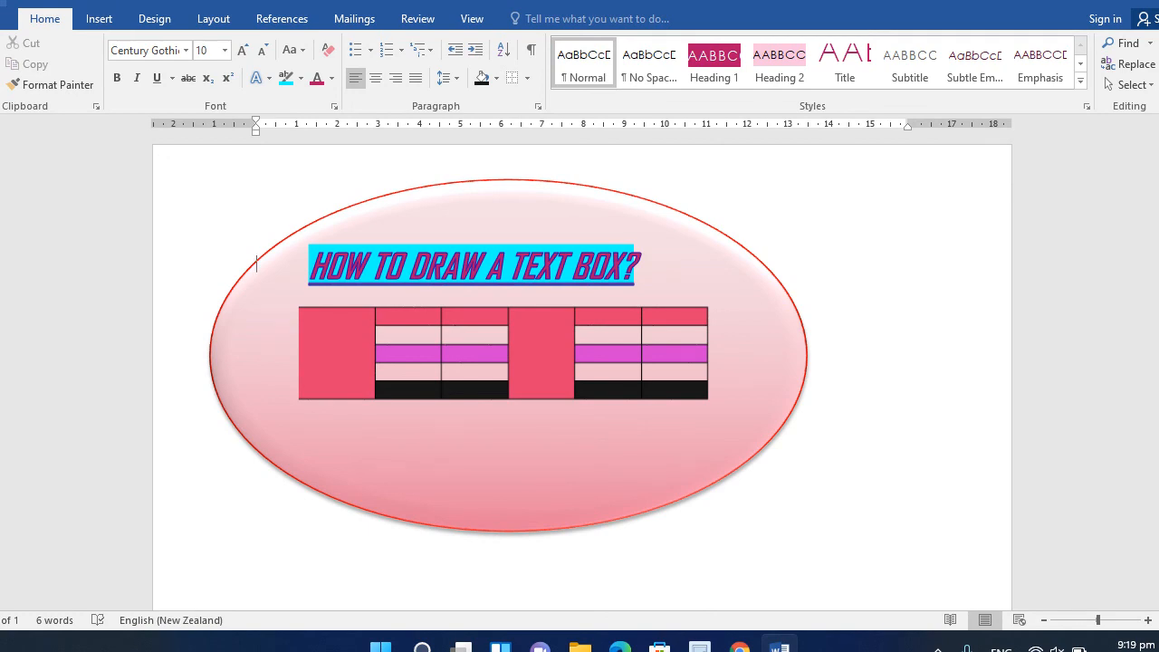
key("ctrl+a")
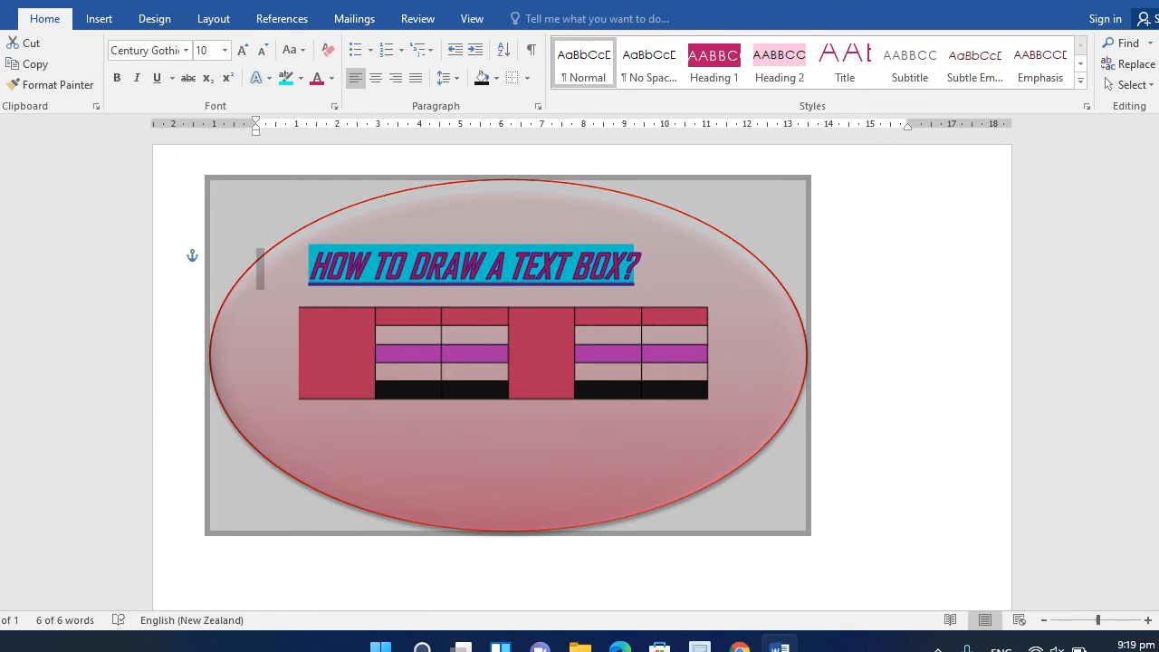
left_click(258, 263)
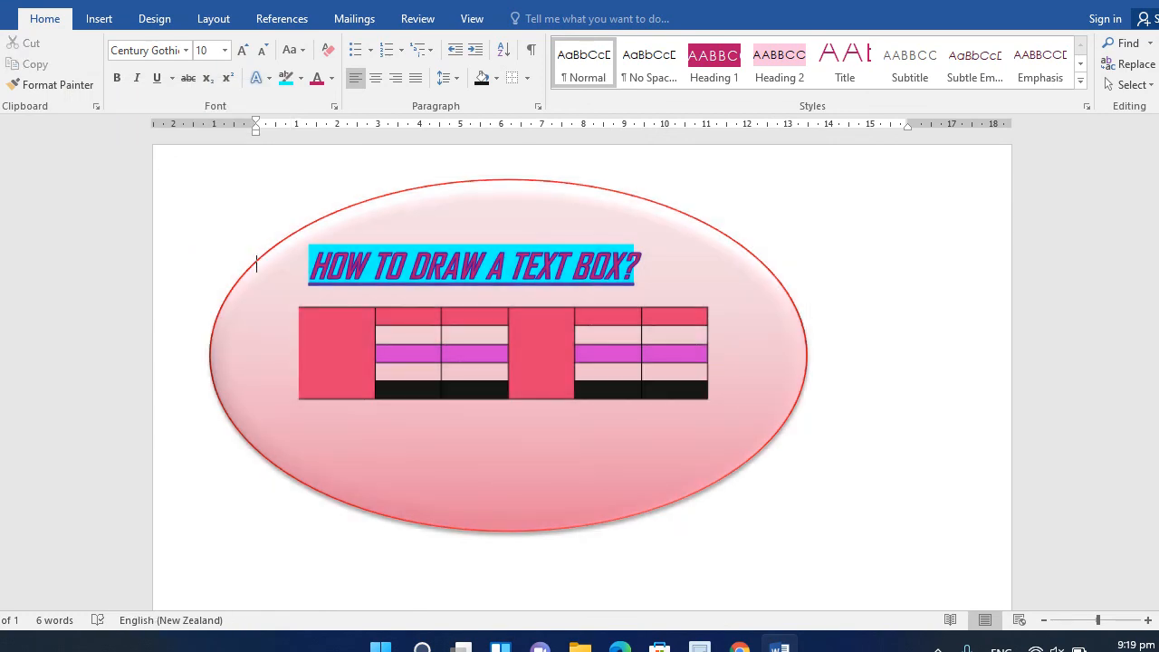